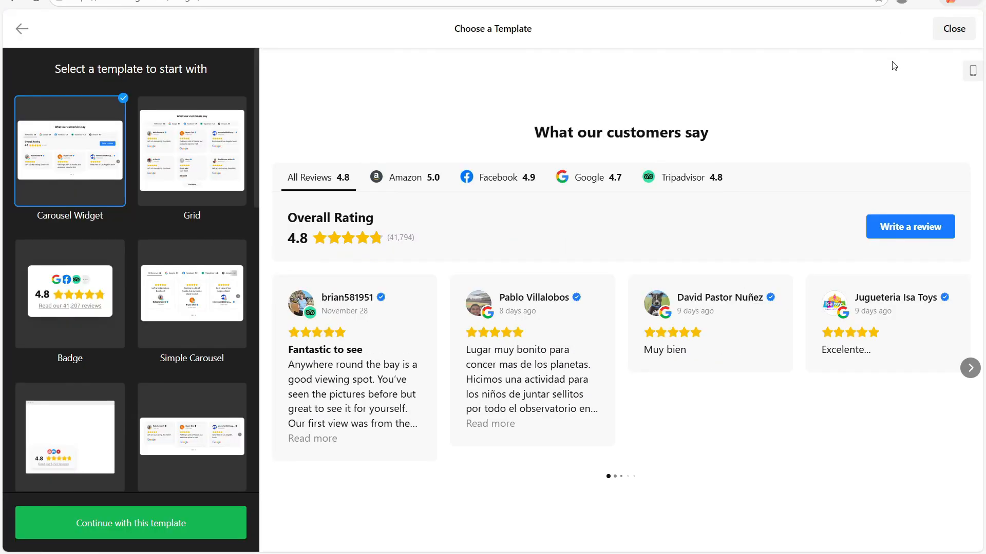
- Preview the Grid, Badge, Simple Carousel and Floating Badge templates, including the reviews opened from the floating badge
left_click(177, 148)
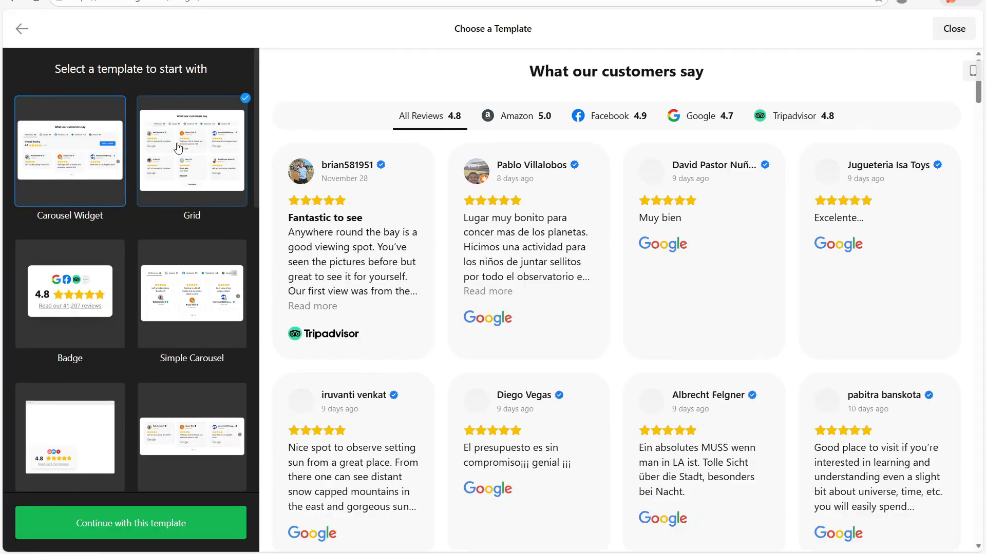
scroll(178, 154, "down", 1)
left_click(68, 234)
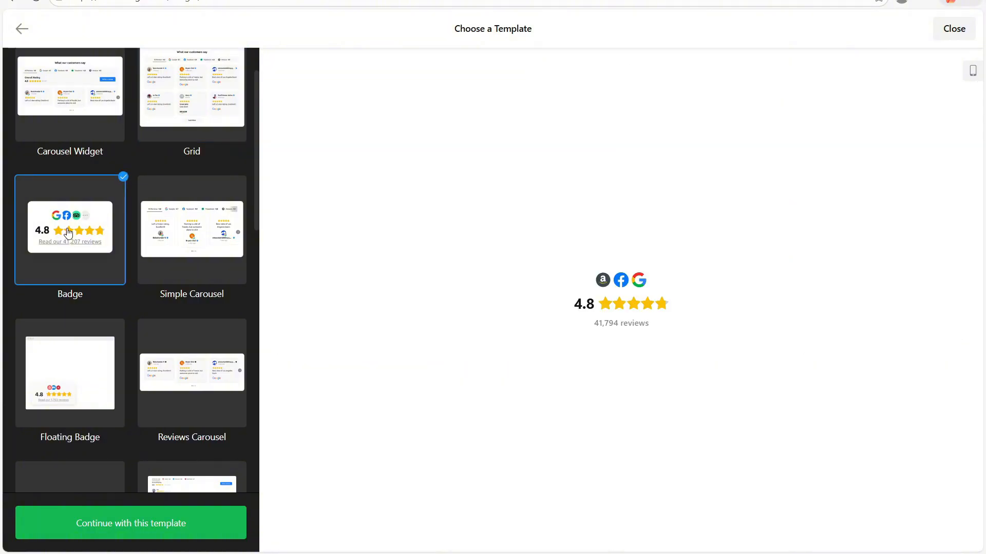
left_click(198, 261)
scroll(202, 195, "down", 1)
left_click(61, 300)
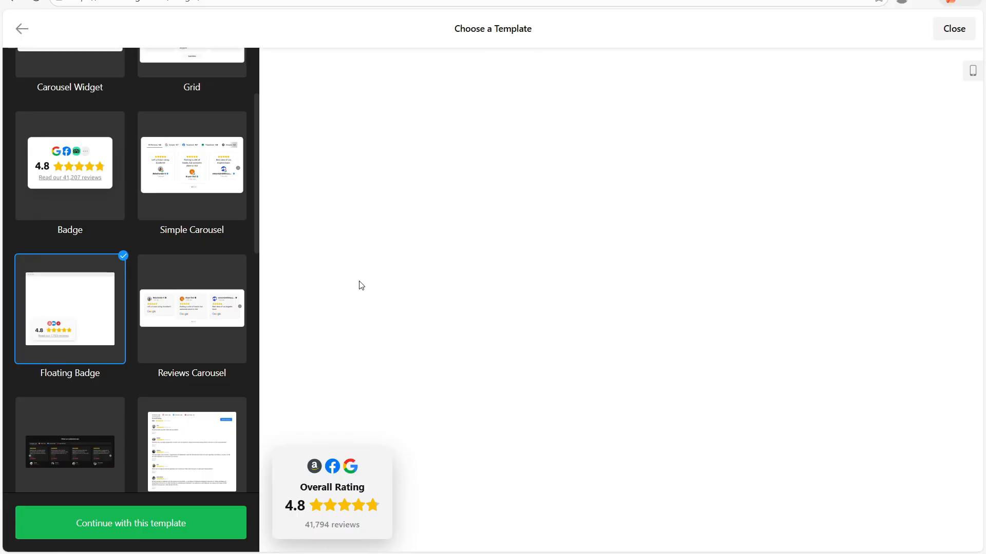
left_click(353, 502)
scroll(396, 229, "down", 3)
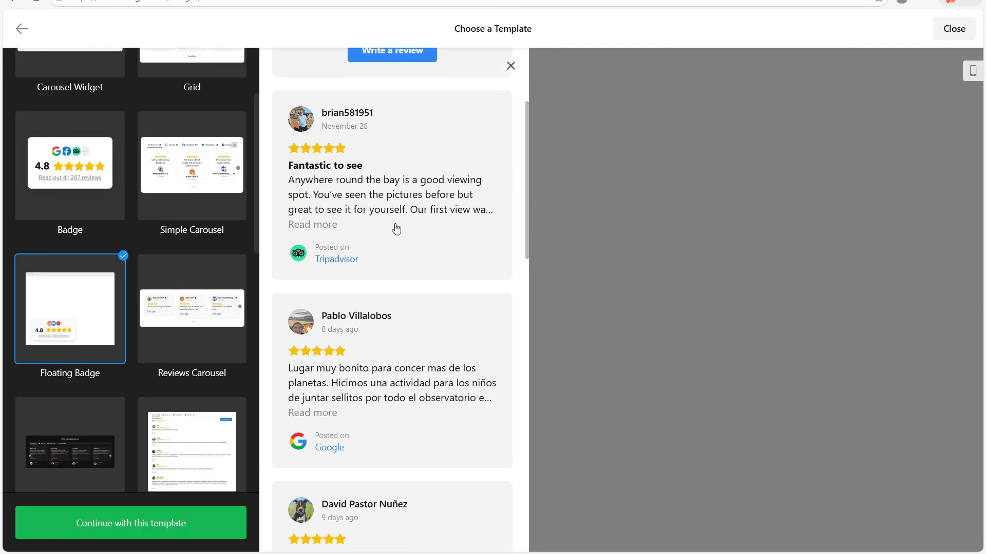
scroll(397, 230, "down", 3)
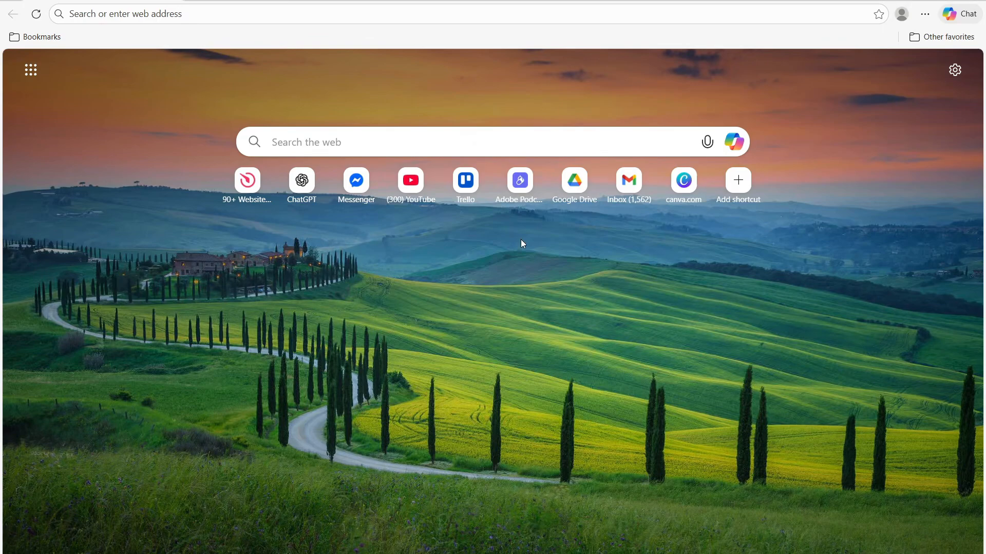
left_click(243, 20)
type("https://go.elfsight.io/click?pid=3141&offer_id=3")
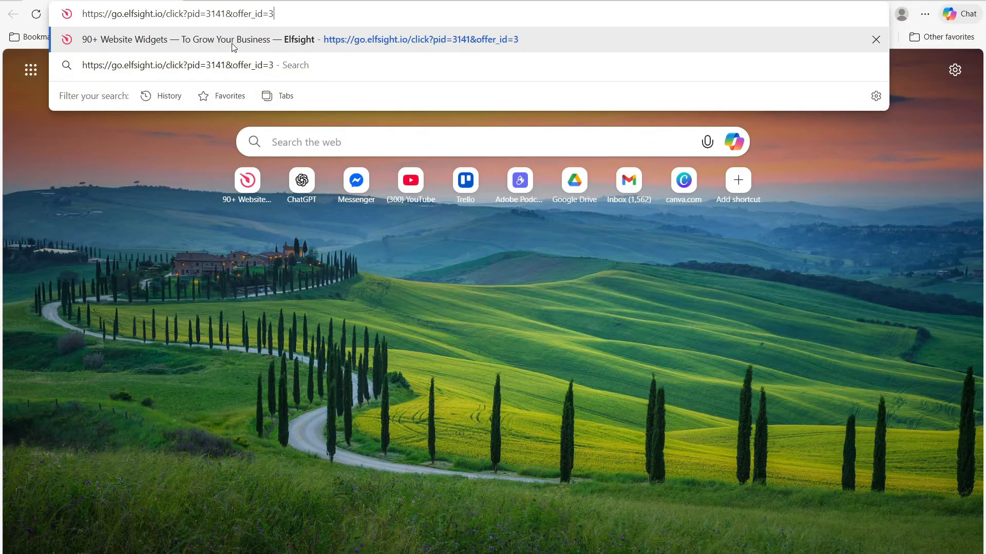
left_click(209, 41)
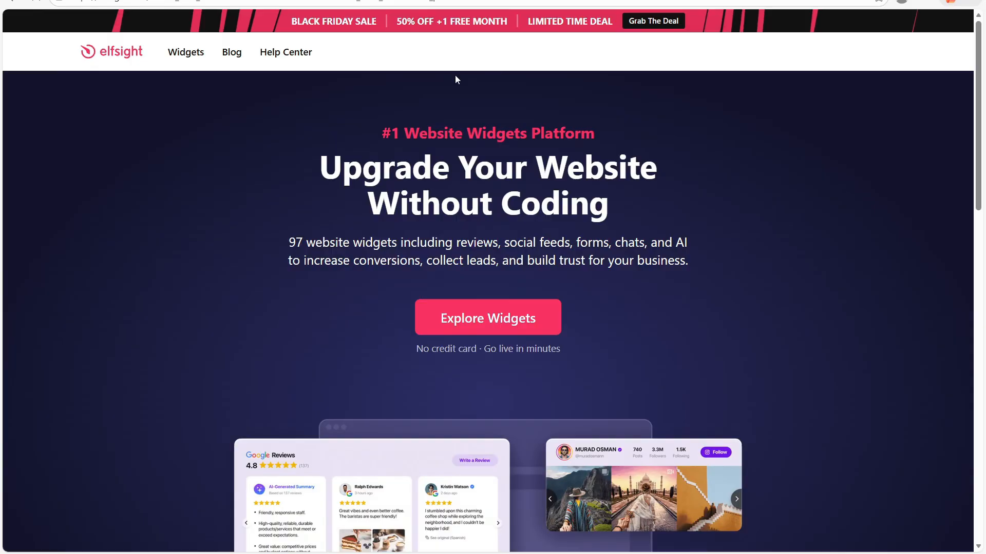
- Start creating a free All-in-One Reviews widget and expand its editor to full size
mouse_move(191, 68)
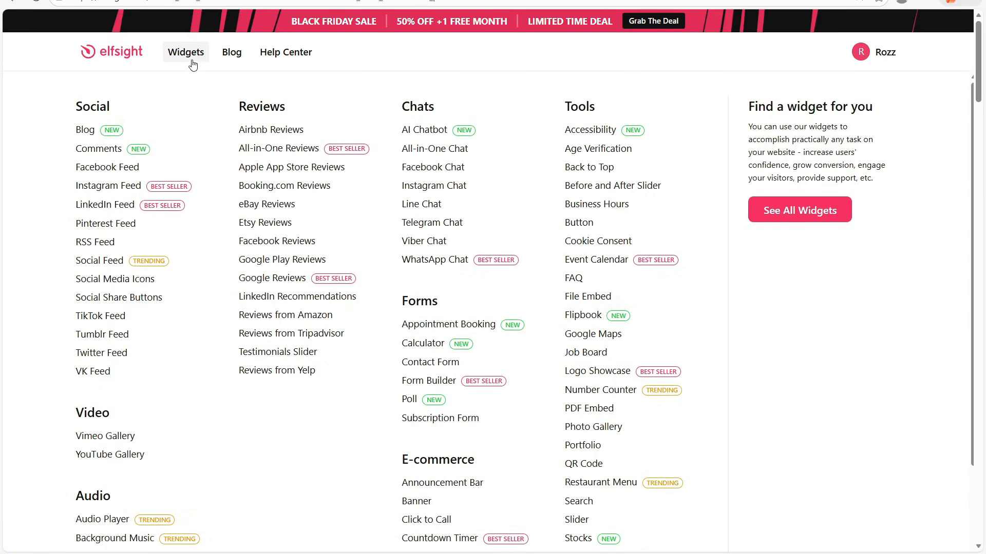
left_click(253, 149)
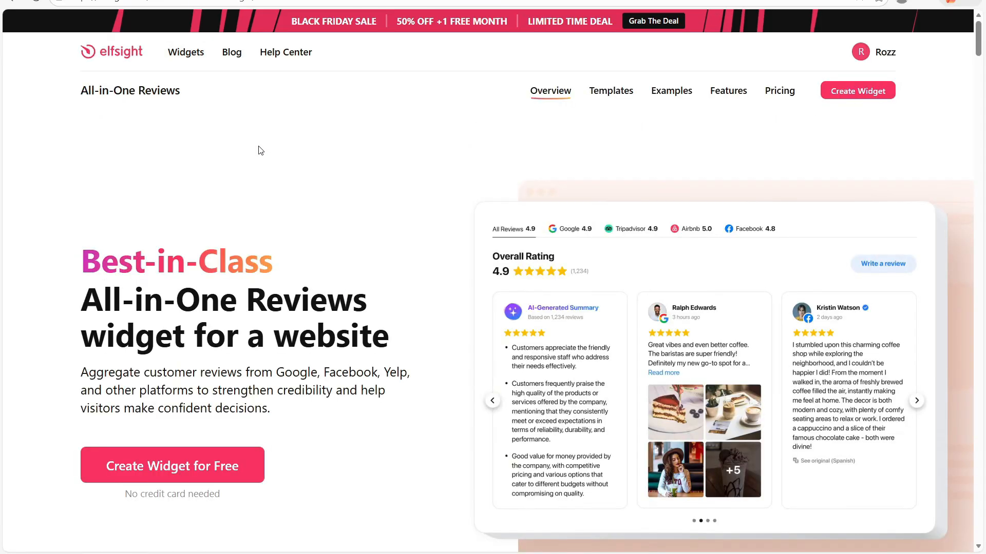
left_click(245, 466)
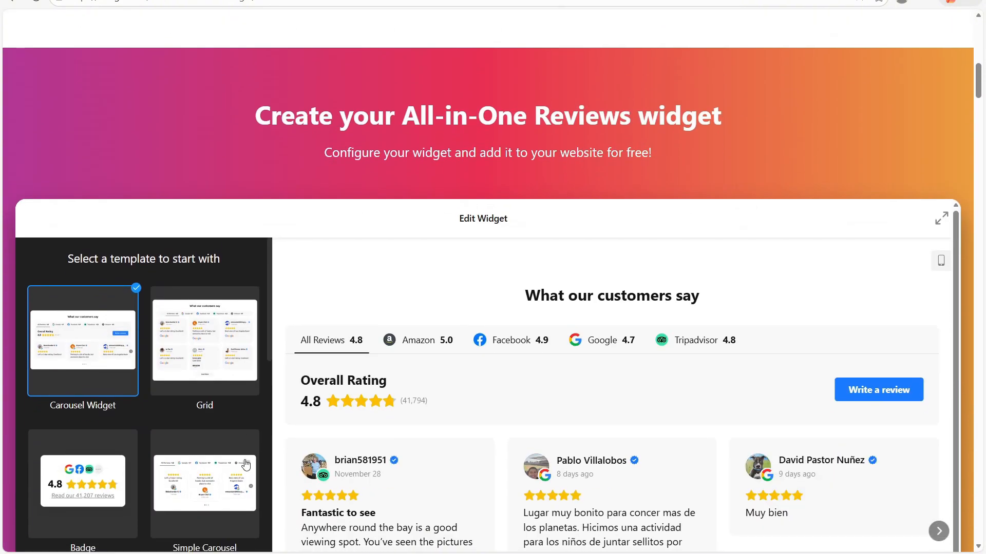
scroll(482, 249, "down", 1)
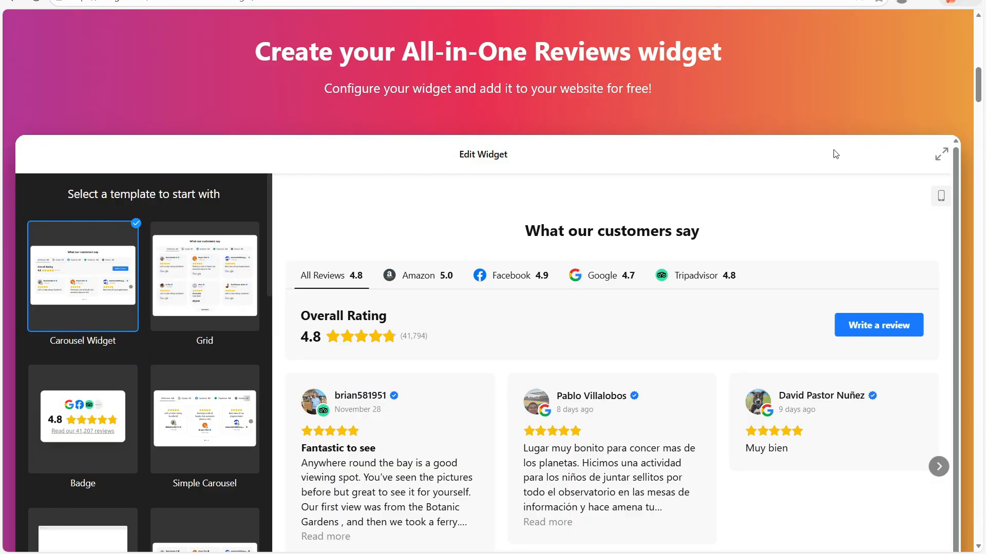
left_click(942, 156)
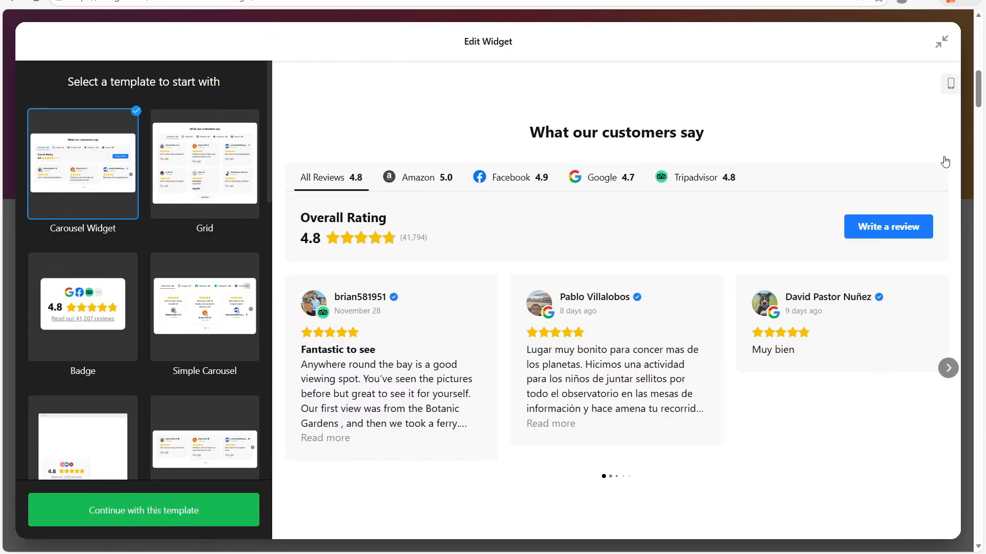
- Preview the Grid, Badge, Simple Carousel, Floating Badge, Reviews Carousel and Dark Carousel templates
left_click(186, 174)
scroll(186, 175, "down", 1)
left_click(132, 237)
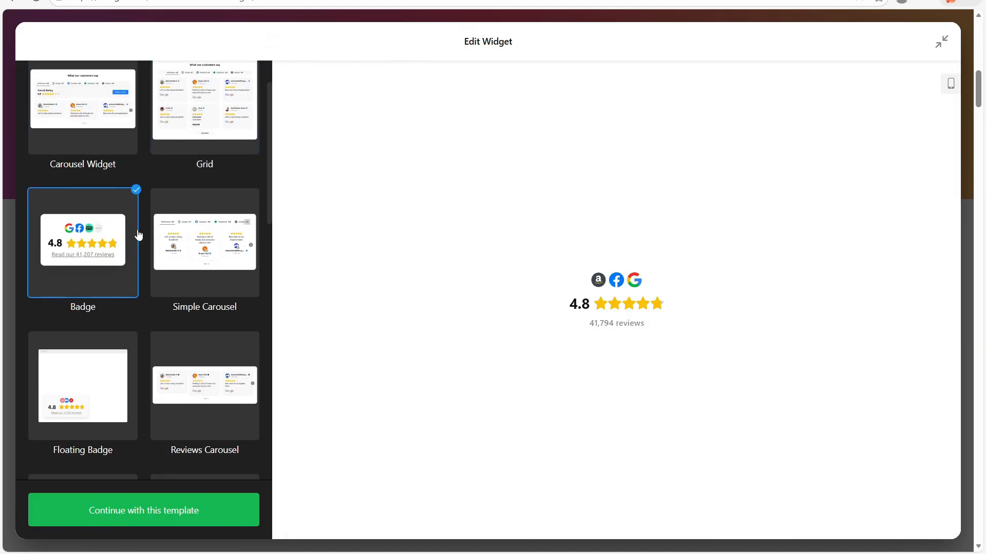
left_click(204, 241)
scroll(205, 241, "down", 1)
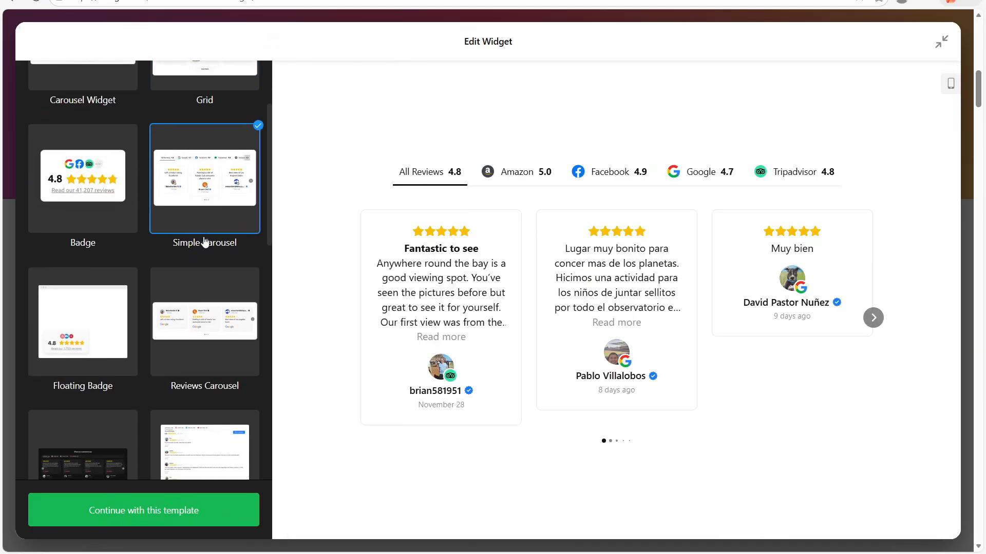
left_click(113, 316)
left_click(181, 305)
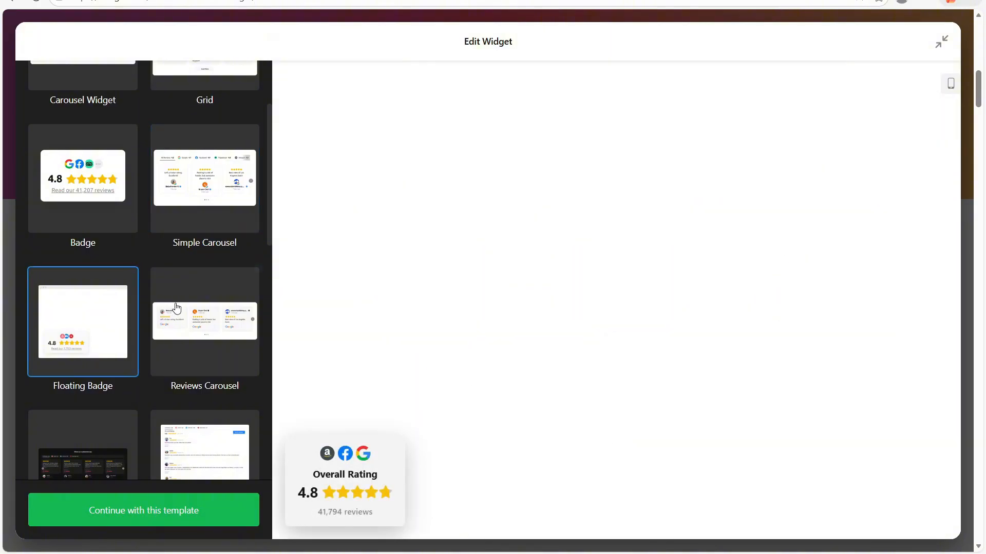
scroll(139, 333, "down", 1)
left_click(97, 359)
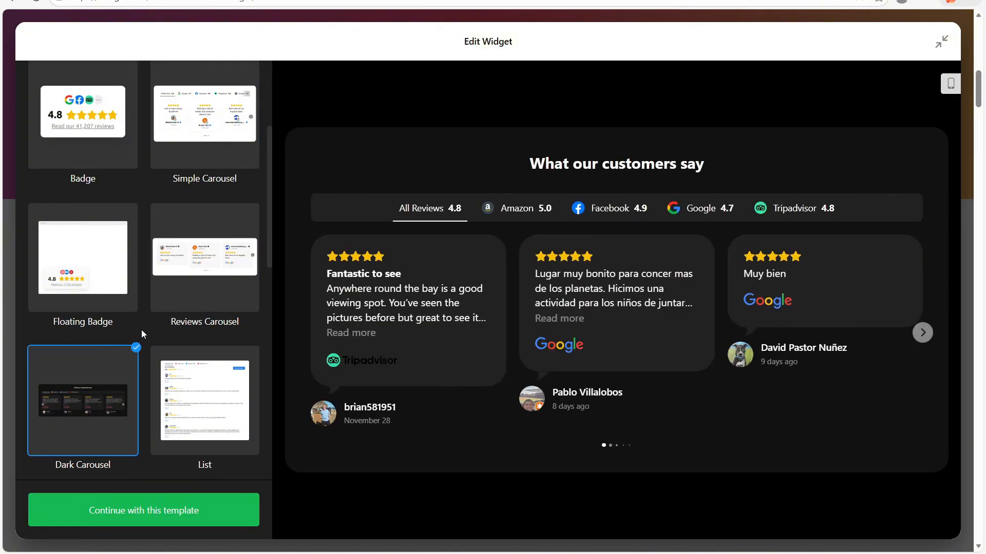
- Preview the List, Slider and Masonry templates, plus the dark grid and the compact single-review template below them
scroll(206, 341, "down", 1)
left_click(206, 341)
scroll(195, 344, "down", 2)
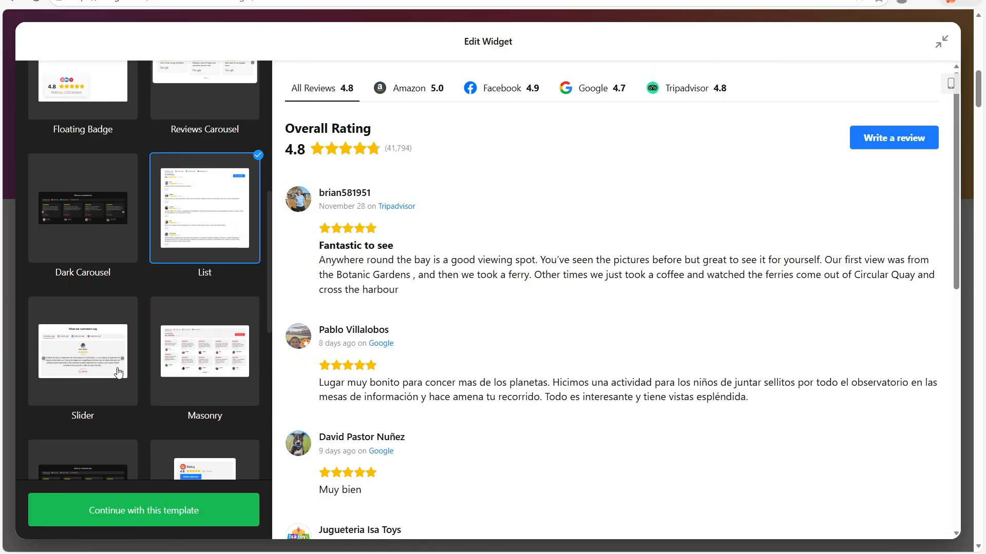
left_click(118, 373)
left_click(206, 351)
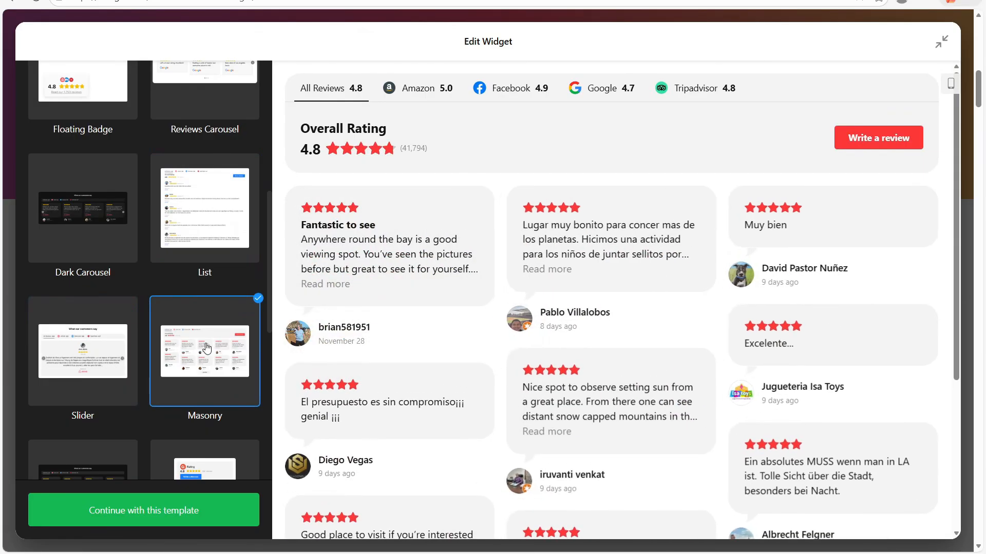
scroll(207, 348, "down", 1)
left_click(95, 418)
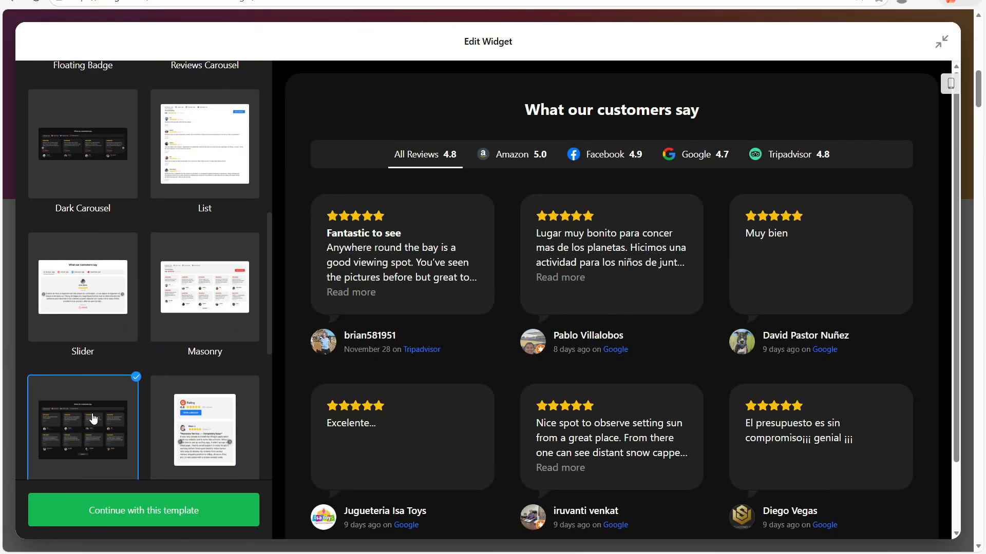
left_click(180, 417)
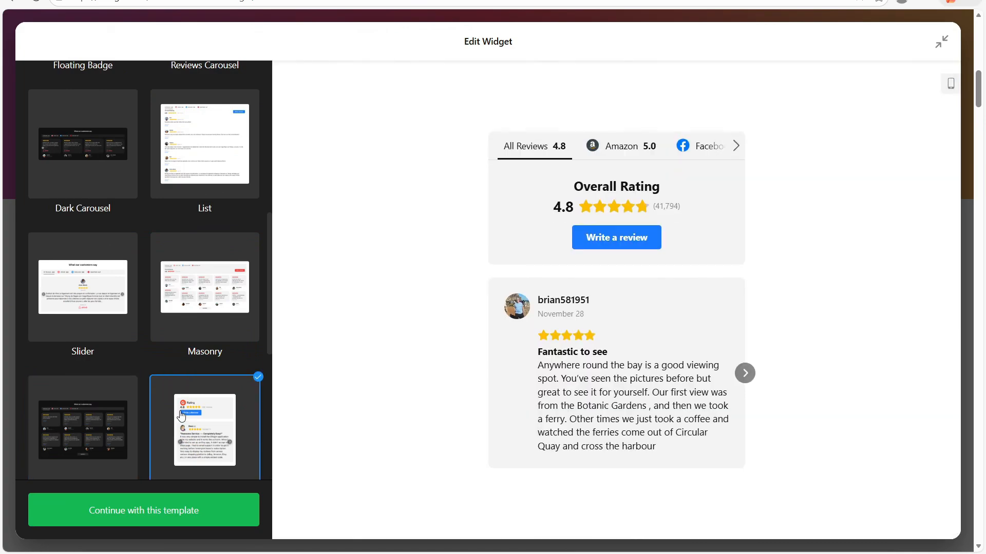
- Choose the Carousel Widget template and continue with it
scroll(171, 339, "up", 4)
scroll(132, 159, "up", 3)
left_click(91, 157)
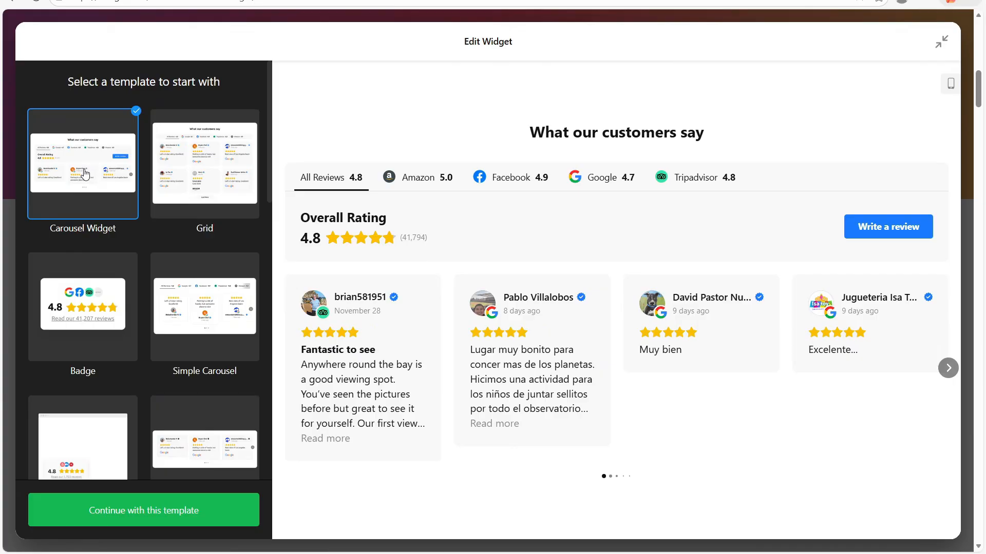
left_click(234, 519)
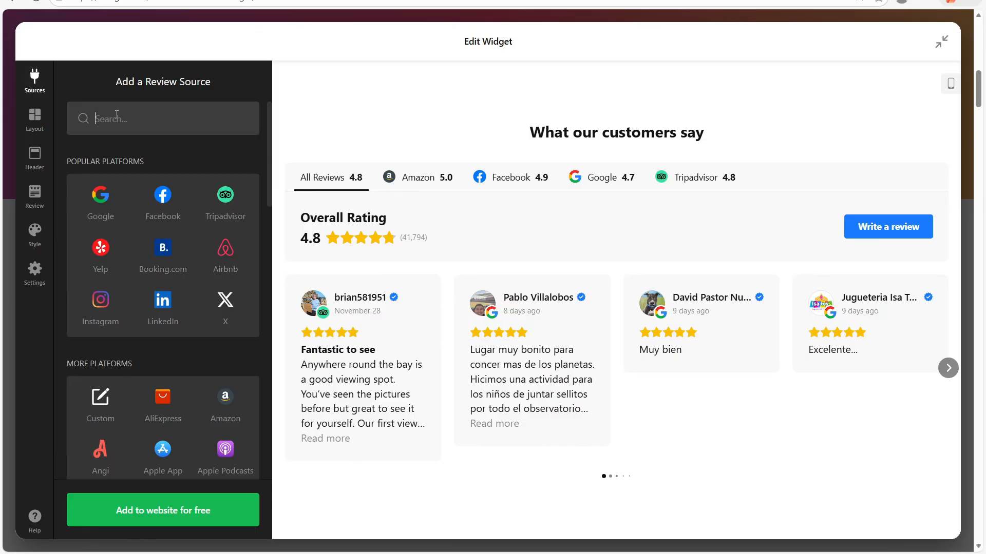
type("dealerra")
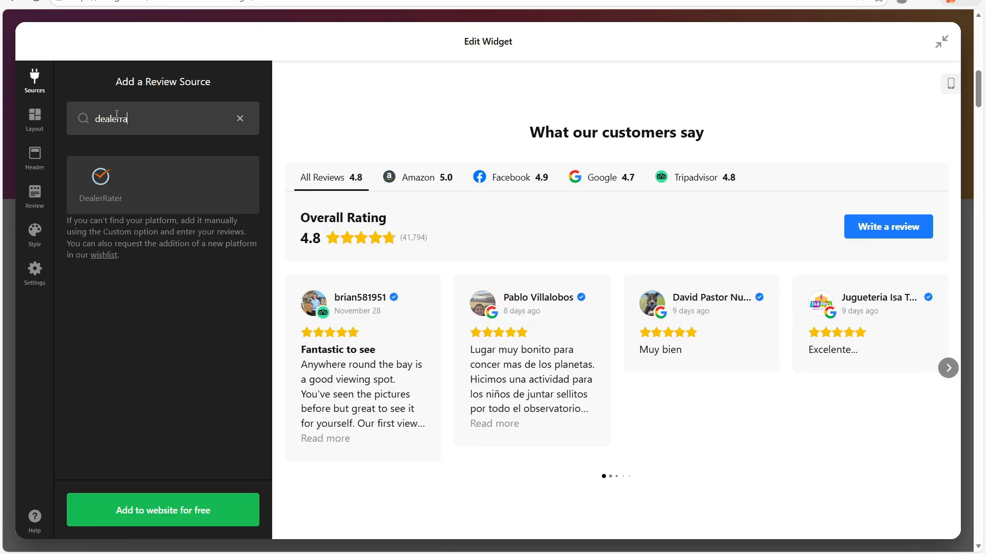
key("BackSpace")
left_click(100, 191)
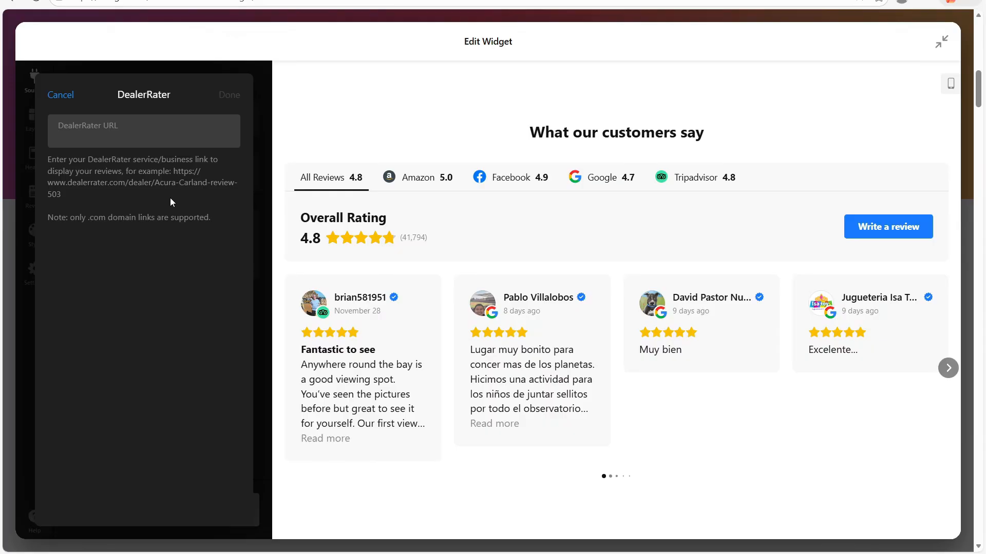
type("https://www.dealerrater.com/dealer/Acura-Carland-review-503")
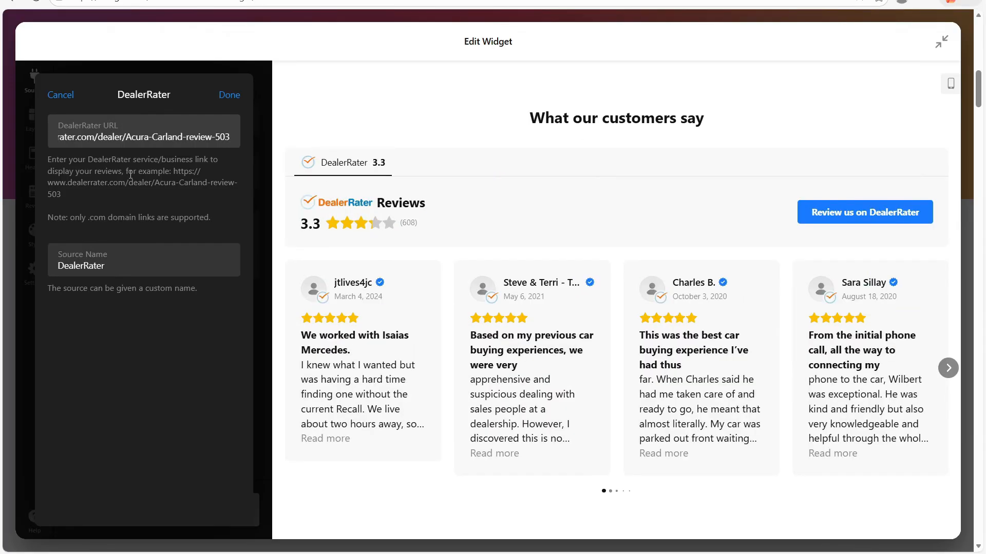
left_click(224, 97)
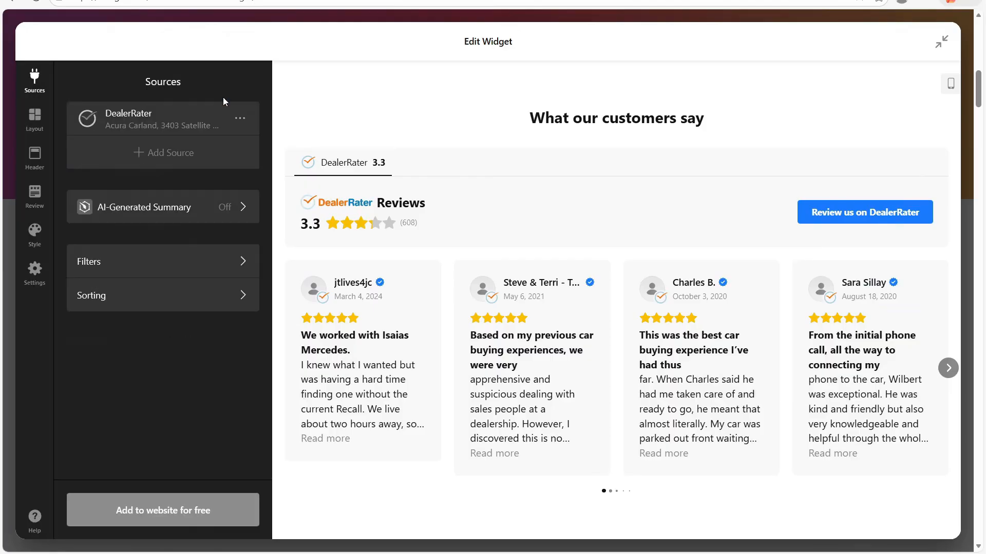
- Try the AI-generated summary with the Text summary style and switch the summary off again
left_click(156, 208)
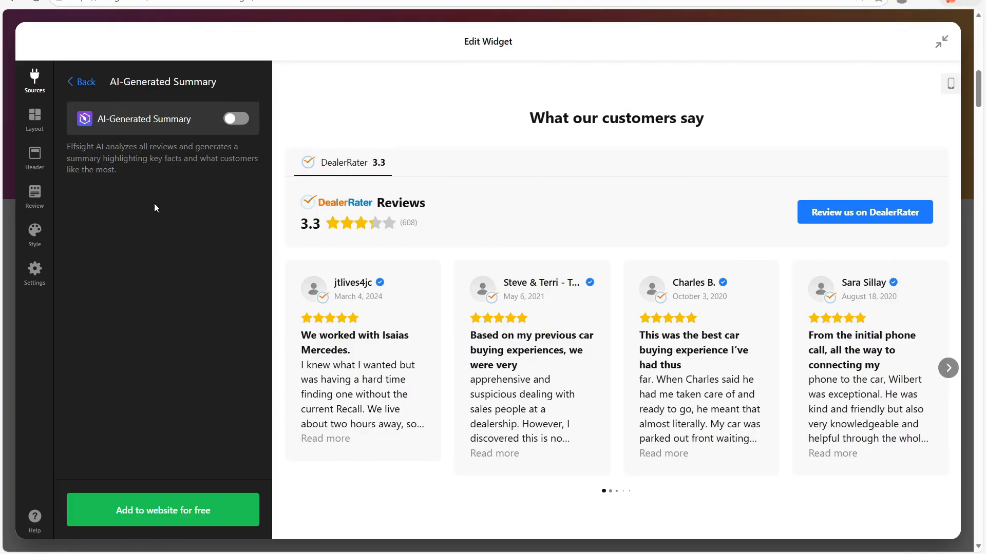
left_click(235, 119)
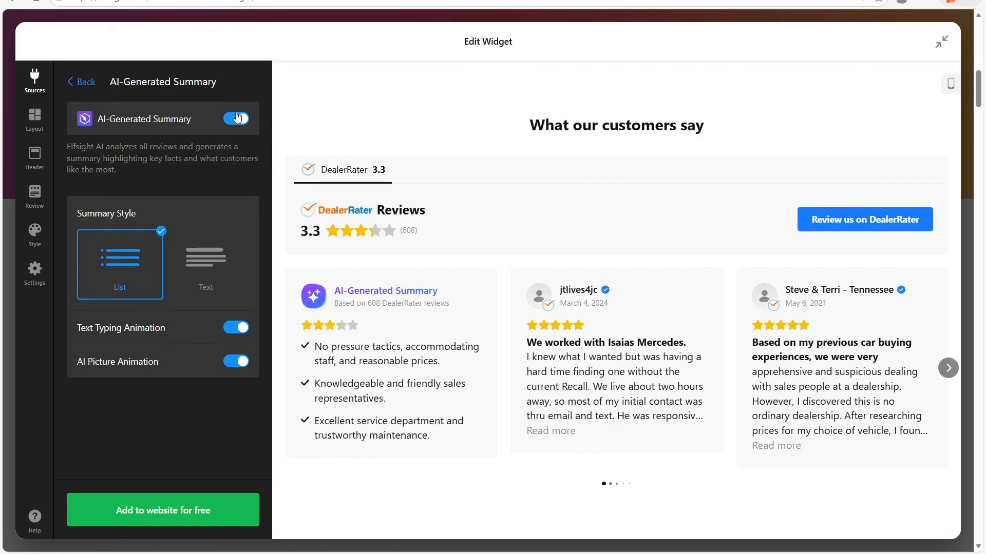
left_click(236, 268)
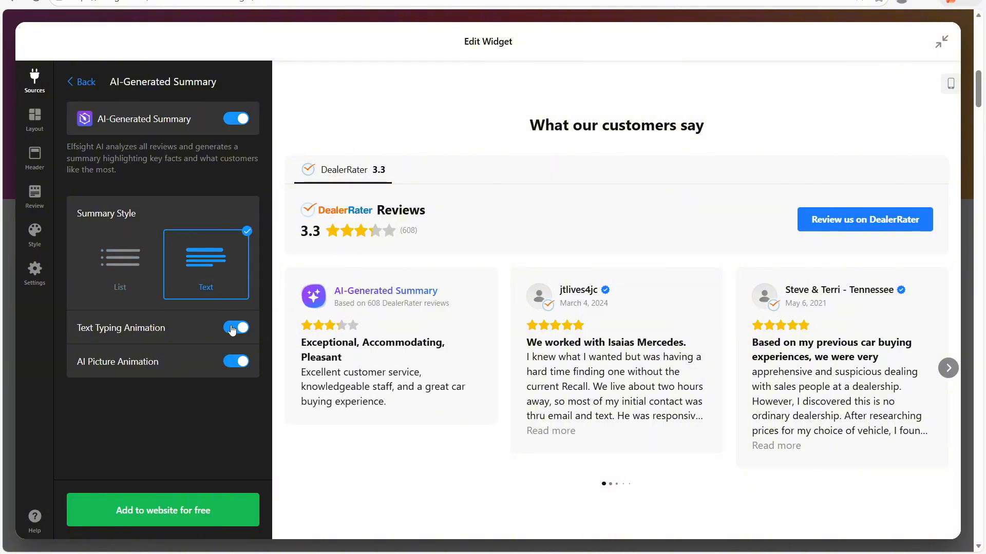
left_click(229, 121)
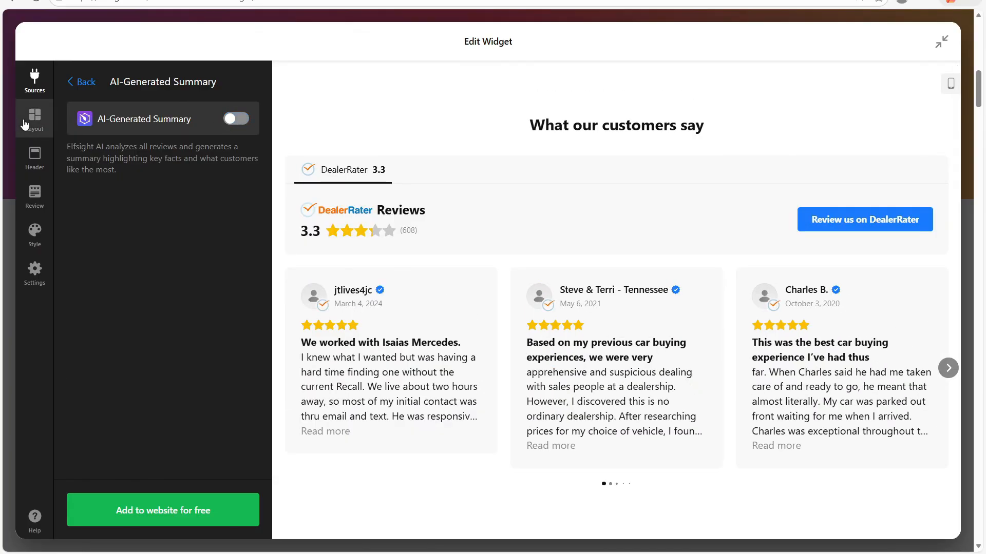
- Examine all available feed and badge layouts and the layout customization settings for the widget
left_click(24, 124)
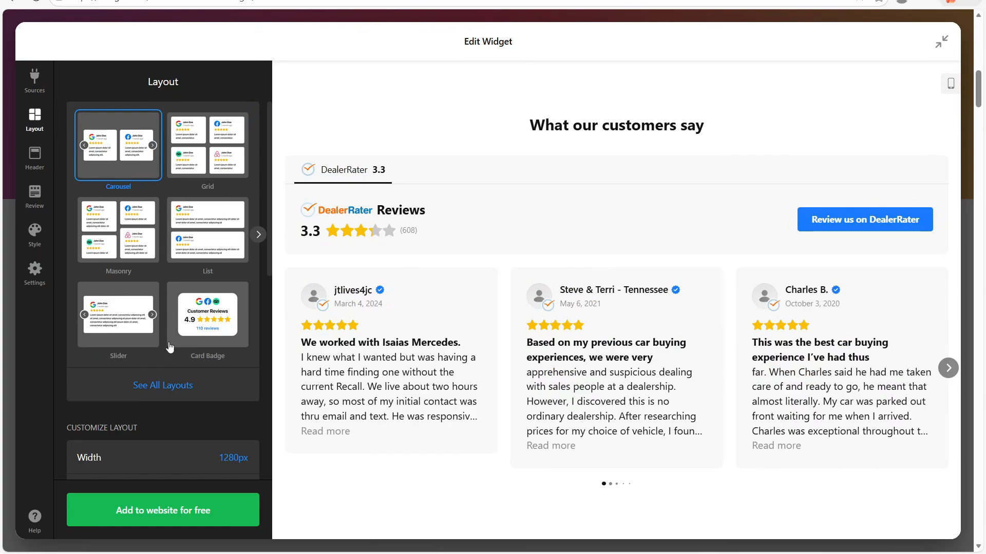
left_click(167, 385)
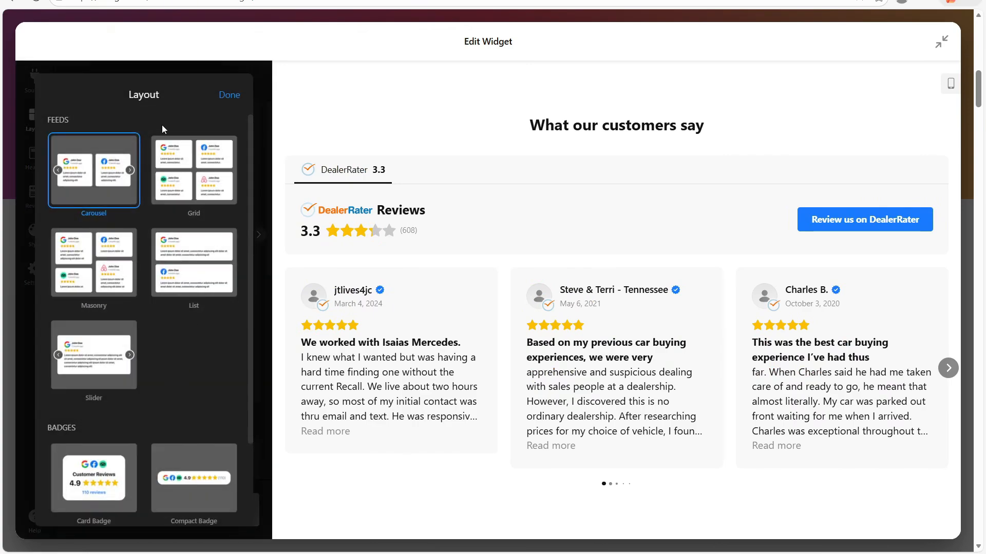
scroll(138, 255, "down", 2)
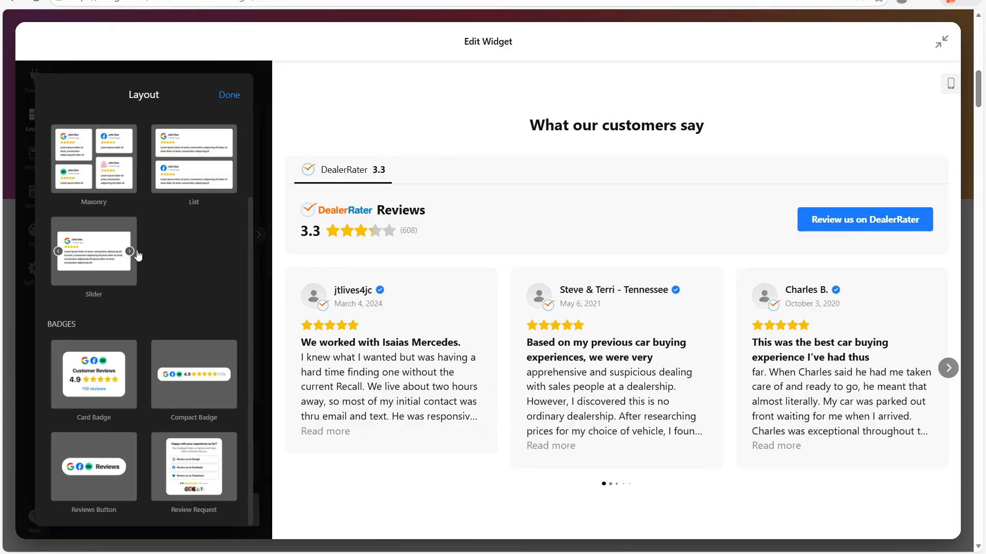
scroll(137, 255, "up", 2)
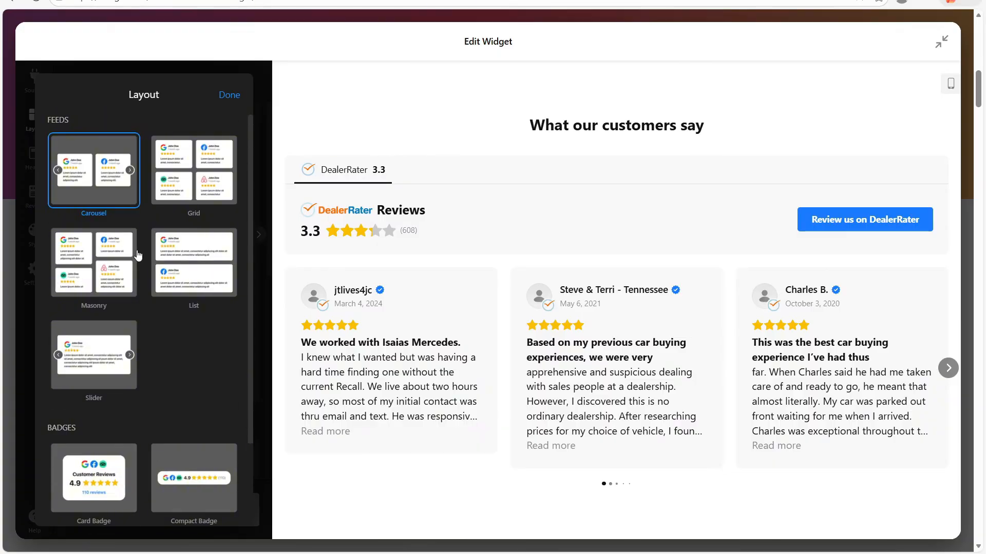
left_click(231, 95)
scroll(156, 205, "down", 3)
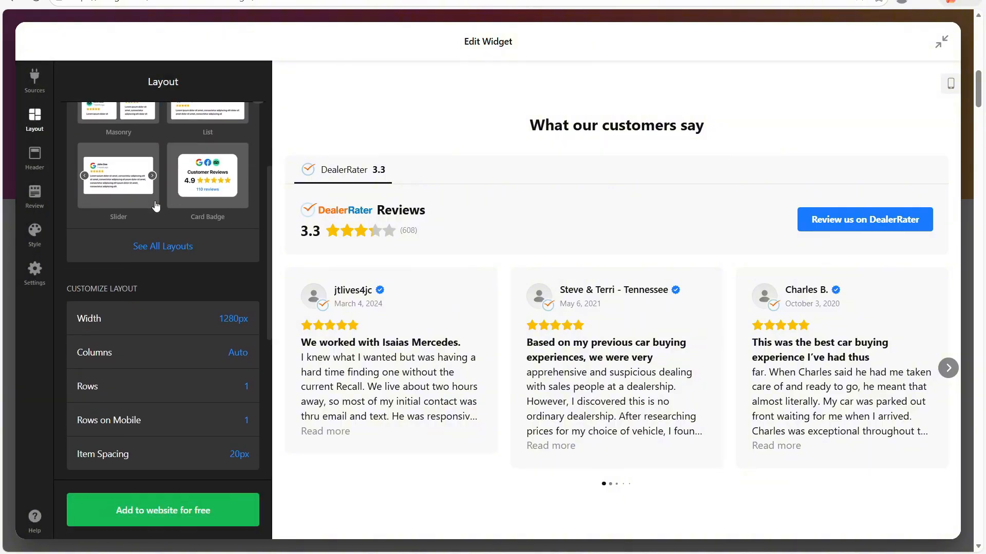
- Try hiding the header, its heading, rating, number of reviews and Write a Review button one by one, showing each again
scroll(155, 206, "down", 1)
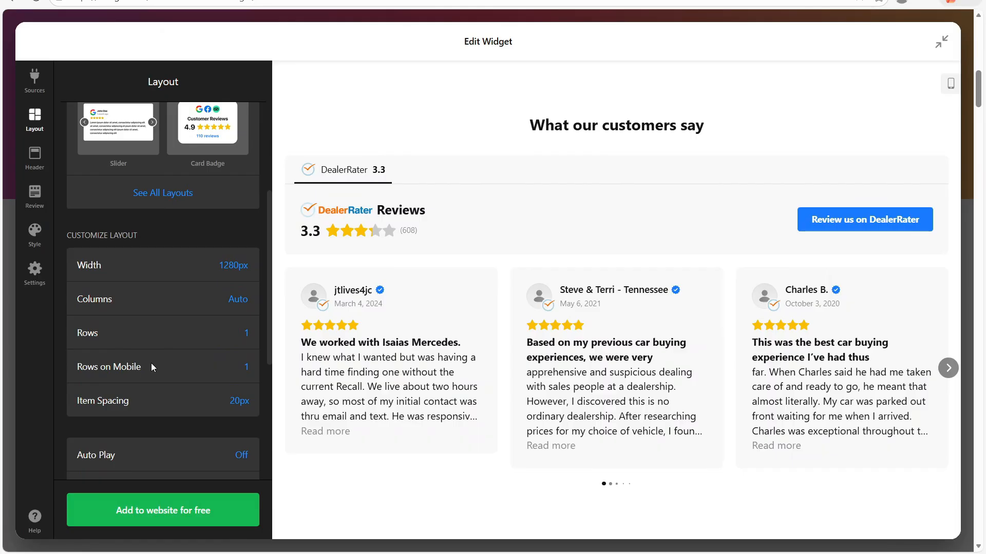
scroll(180, 329, "down", 3)
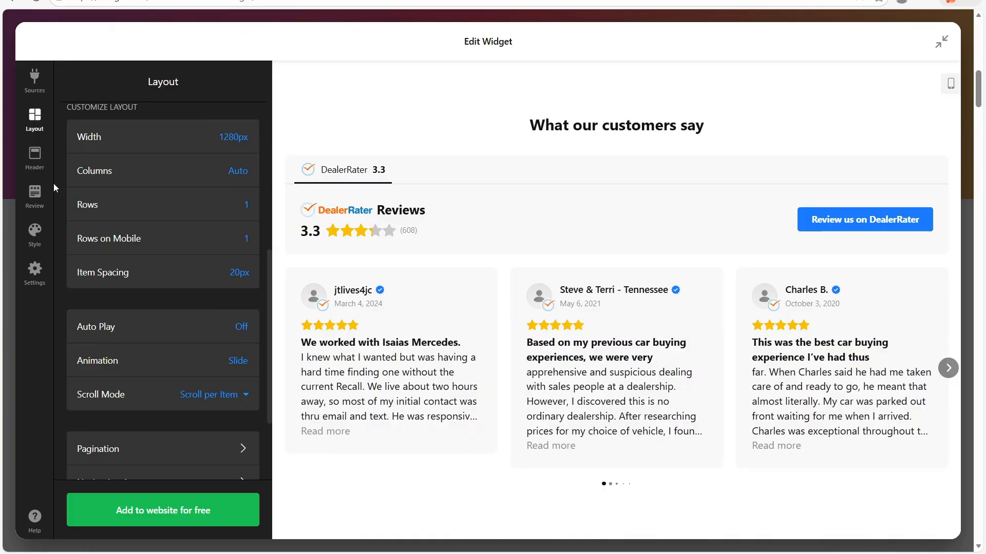
left_click(35, 157)
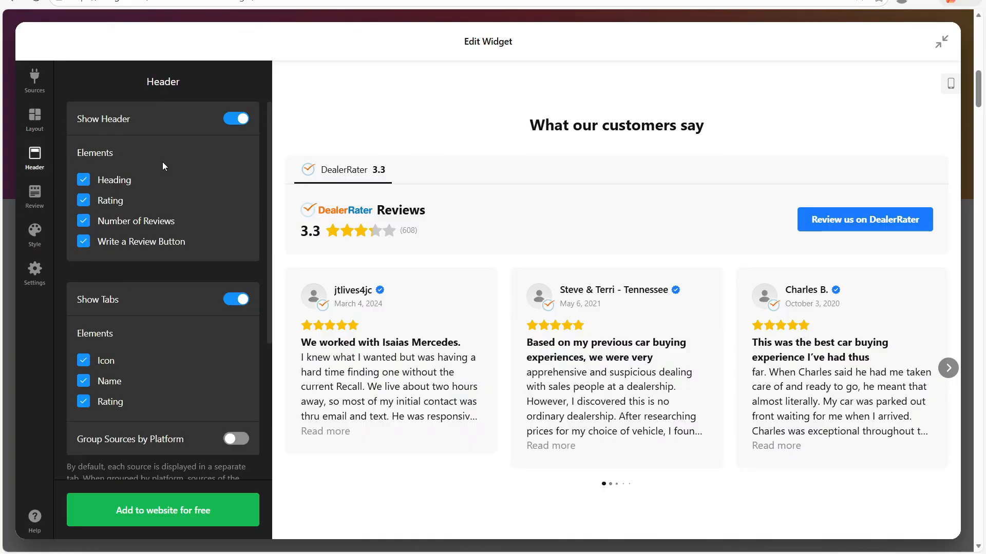
left_click(229, 122)
left_click(229, 122)
left_click(91, 184)
left_click(88, 183)
left_click(84, 203)
left_click(84, 202)
left_click(83, 220)
left_click(83, 220)
left_click(83, 241)
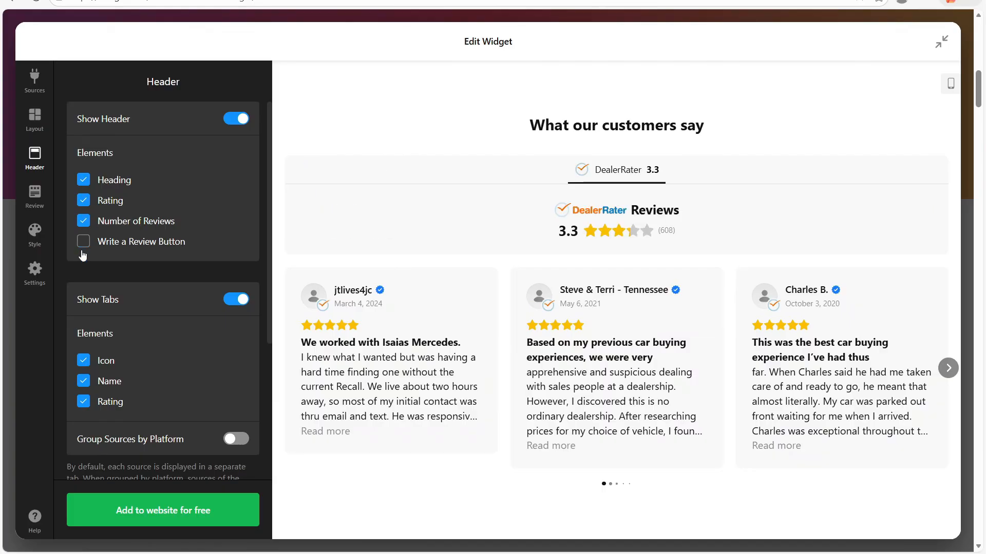
left_click(83, 242)
- Hide the source tabs and the widget title in the header settings
scroll(141, 319, "down", 1)
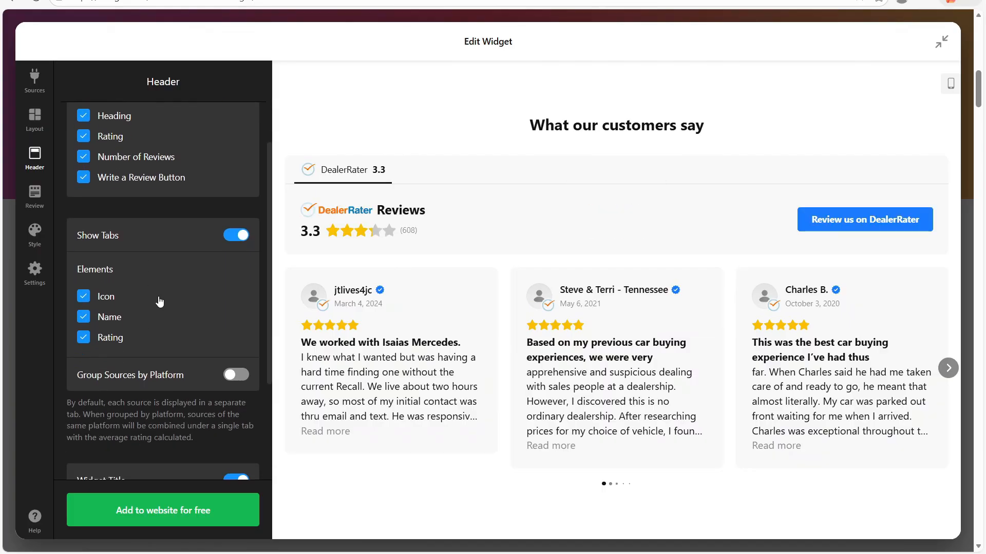
left_click(223, 241)
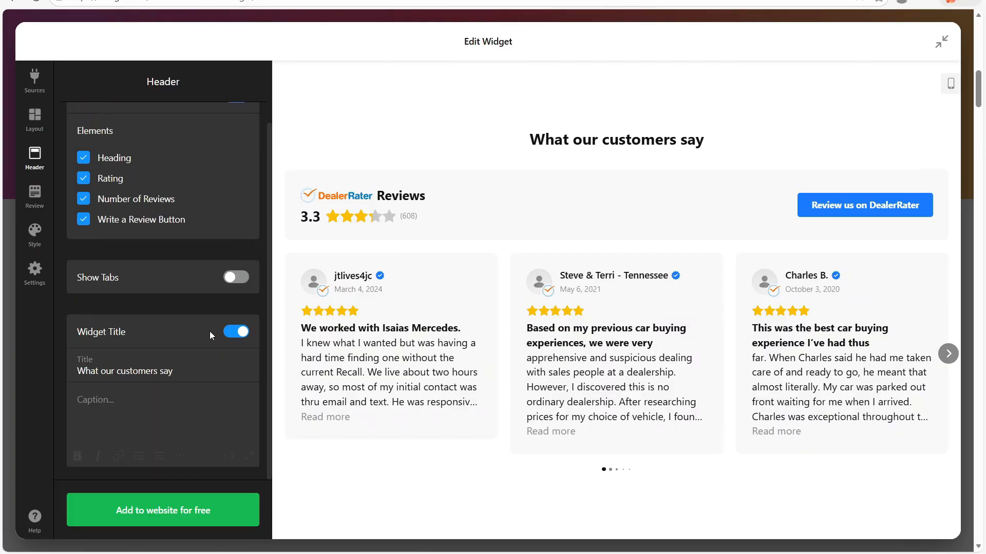
left_click(237, 333)
left_click(236, 358)
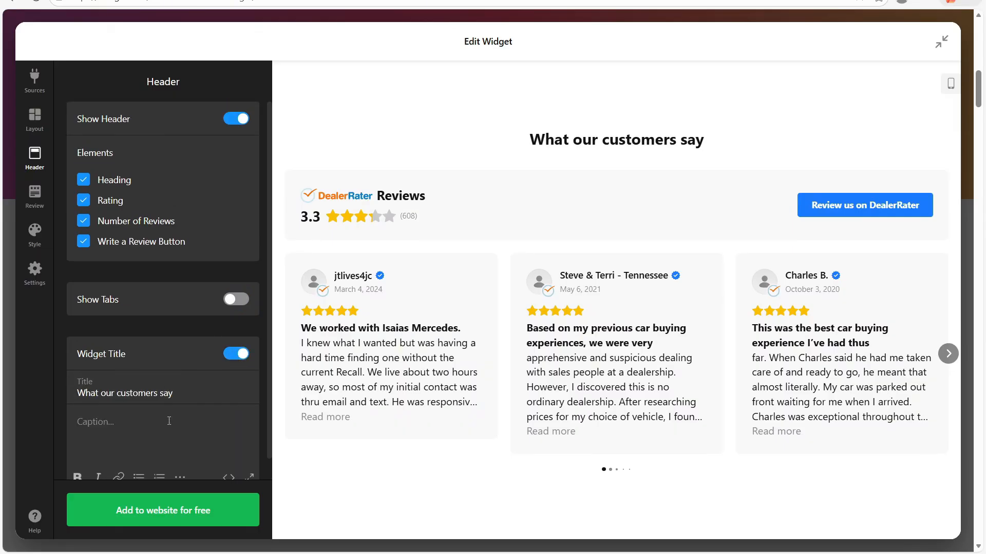
left_click(235, 353)
- Keep the first review style, choose the last review source style with the logo below the text, and open the review style customization
left_click(28, 198)
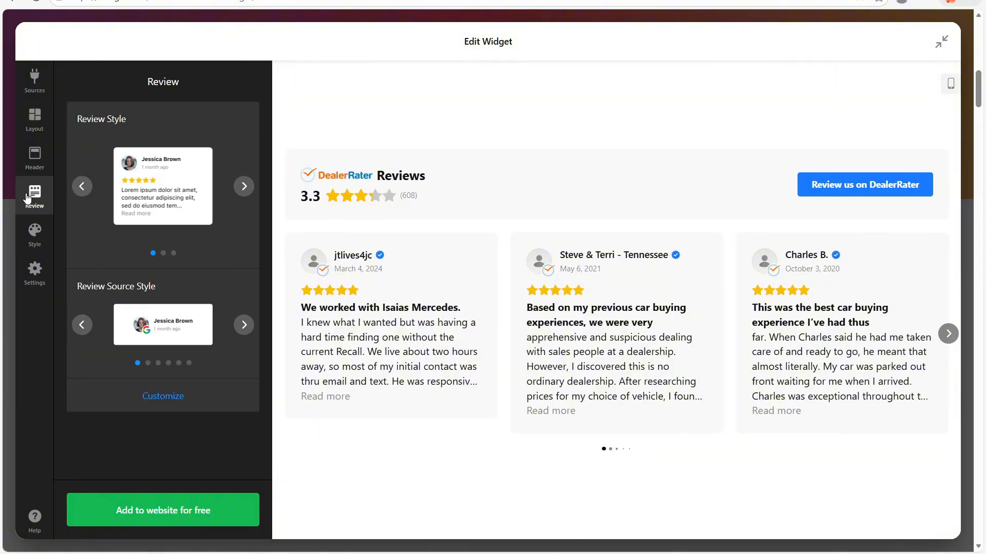
left_click(243, 186)
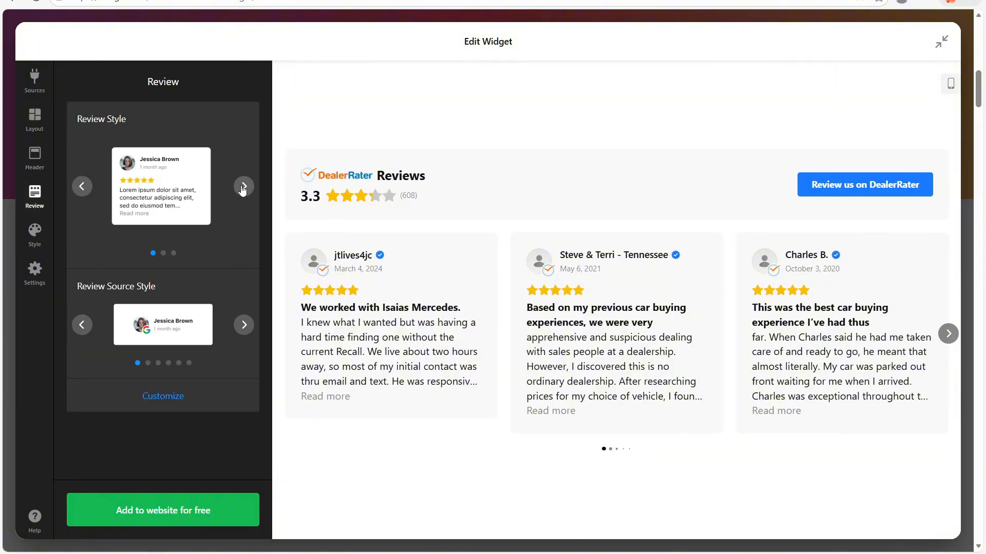
left_click(88, 186)
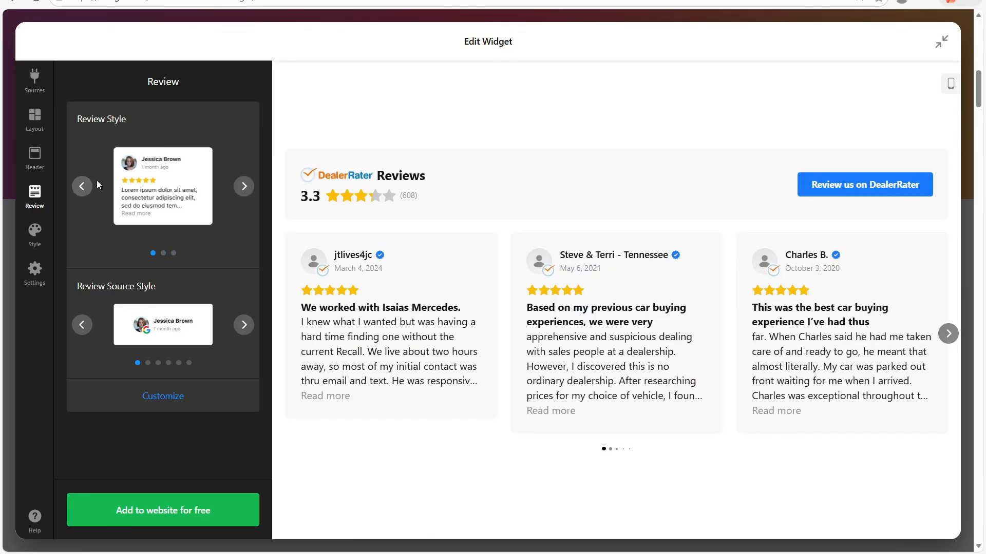
left_click(244, 325)
left_click(245, 326)
left_click(244, 329)
left_click(244, 329)
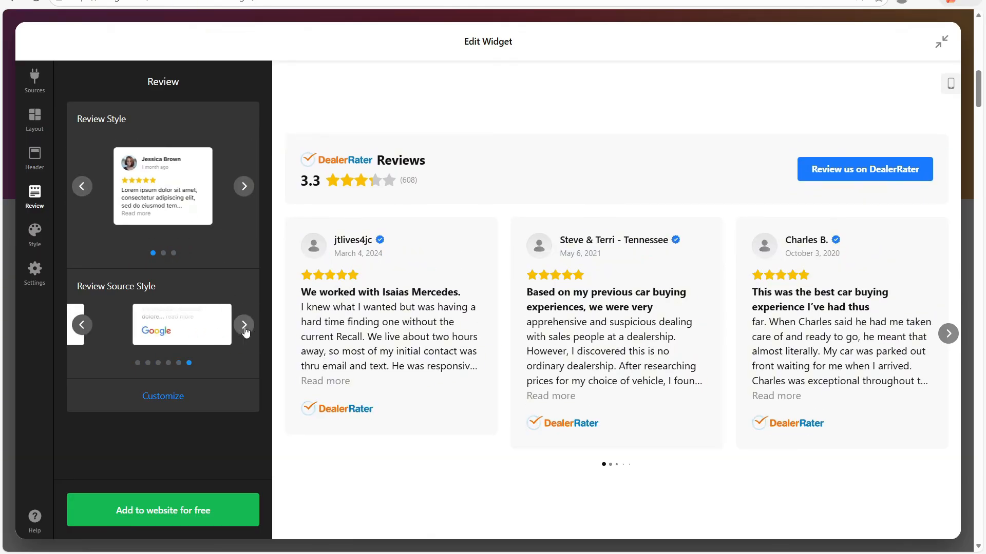
left_click(244, 329)
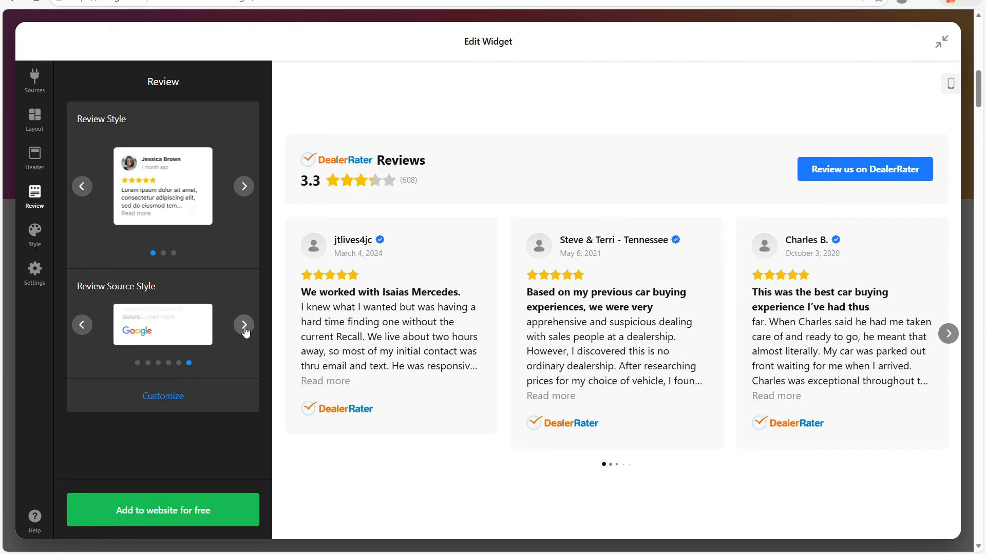
left_click(159, 398)
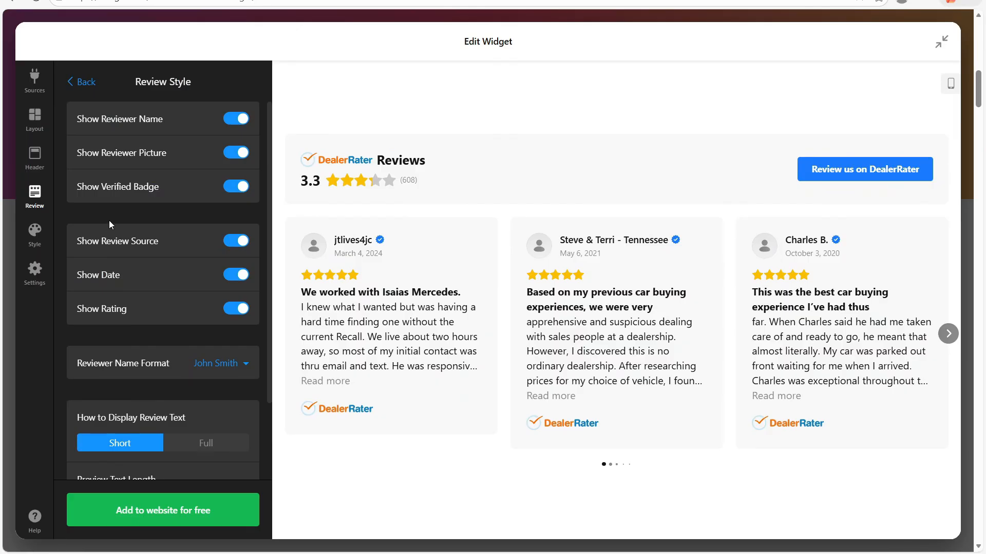
- Try the Dark color scheme with an orange accent and restore the Light scheme with the blue accent
left_click(34, 232)
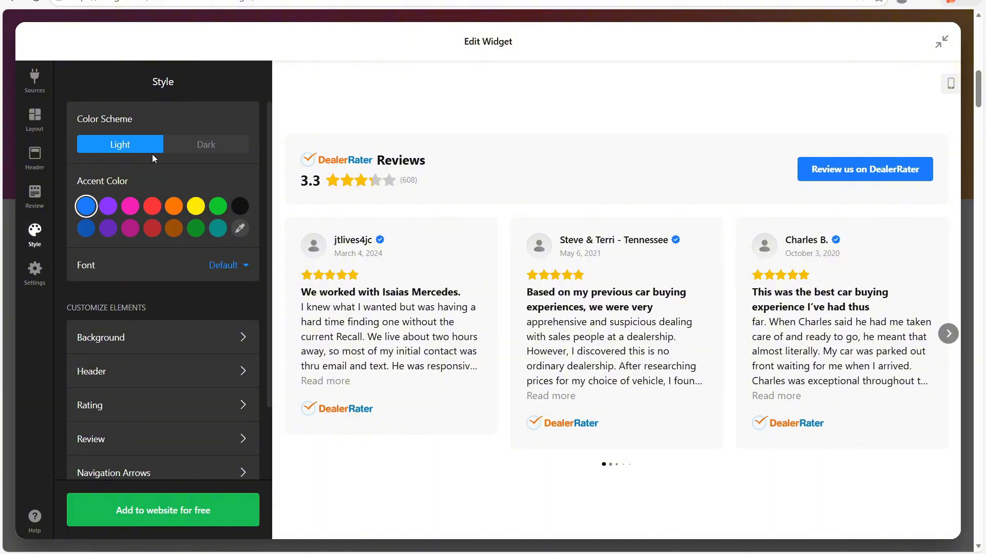
left_click(183, 149)
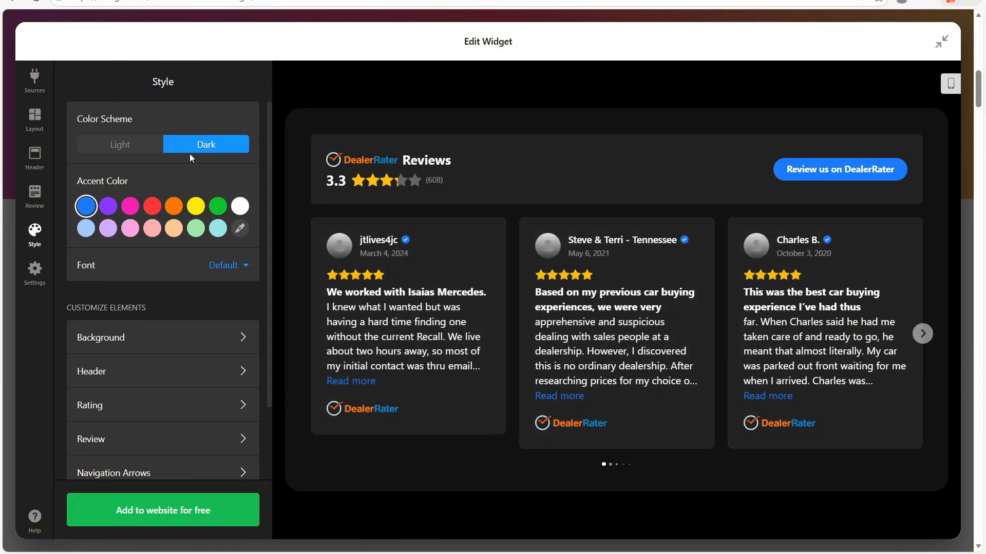
left_click(175, 207)
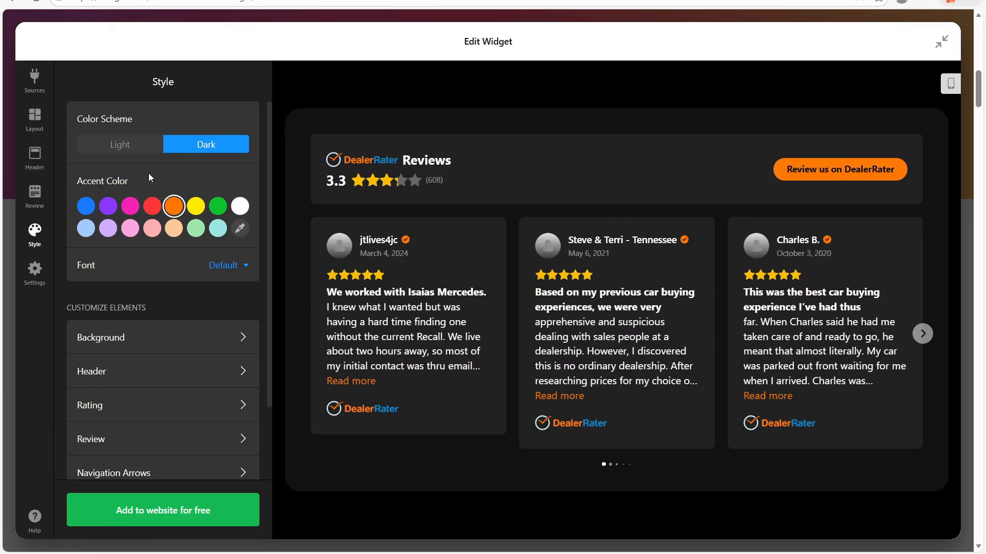
left_click(126, 148)
left_click(86, 205)
scroll(114, 216, "down", 2)
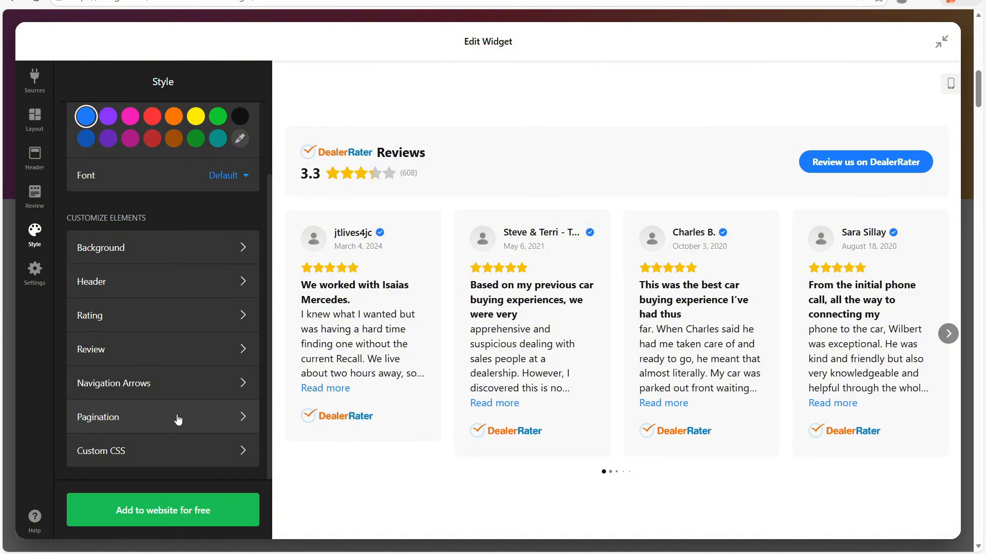
- Publish the reviews widget on the Free plan and copy its embed code
left_click(226, 501)
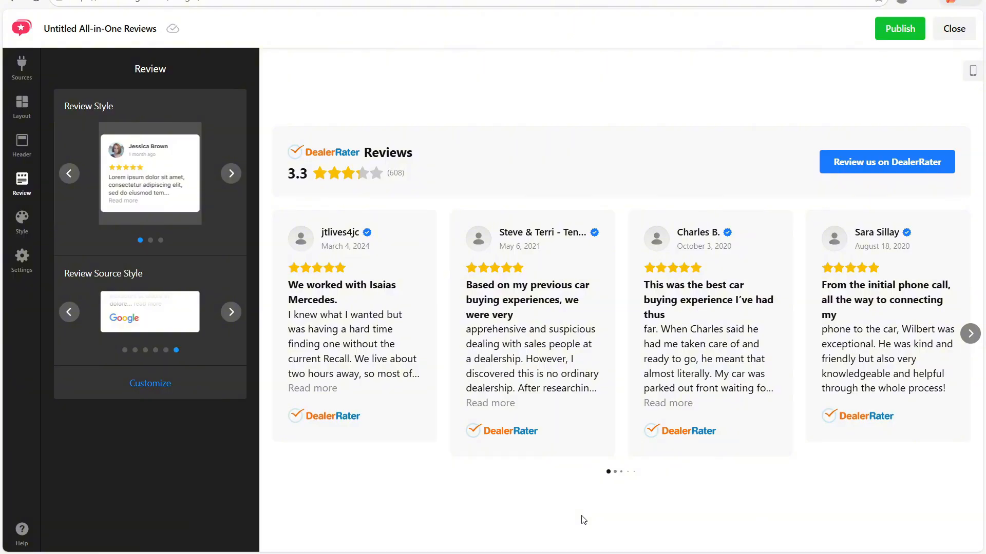
left_click(912, 33)
scroll(977, 142, "down", 2)
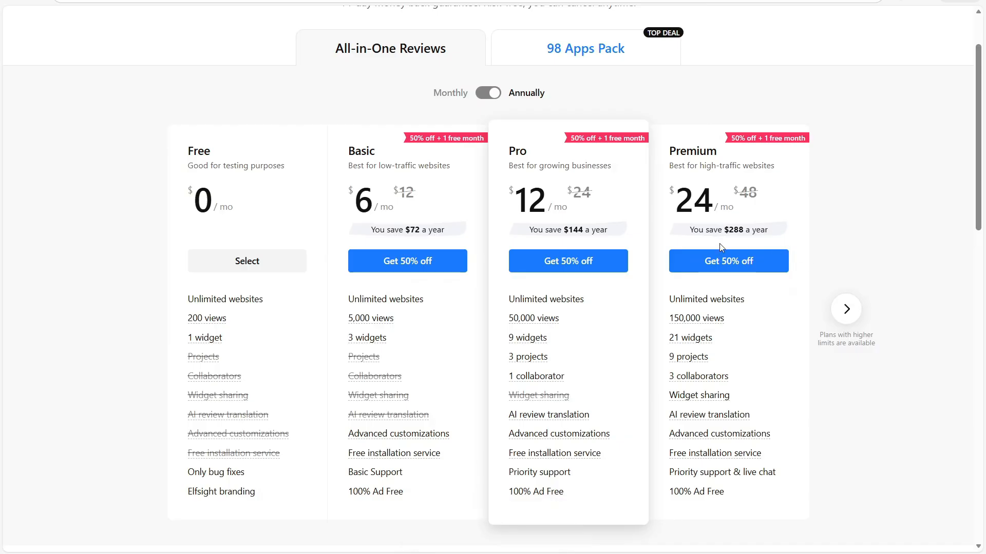
left_click(247, 260)
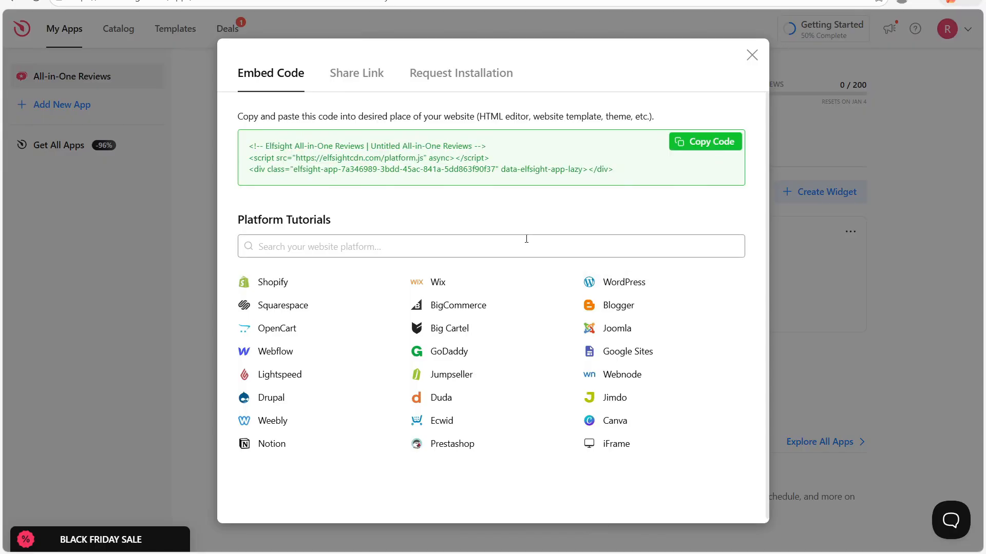
left_click(683, 151)
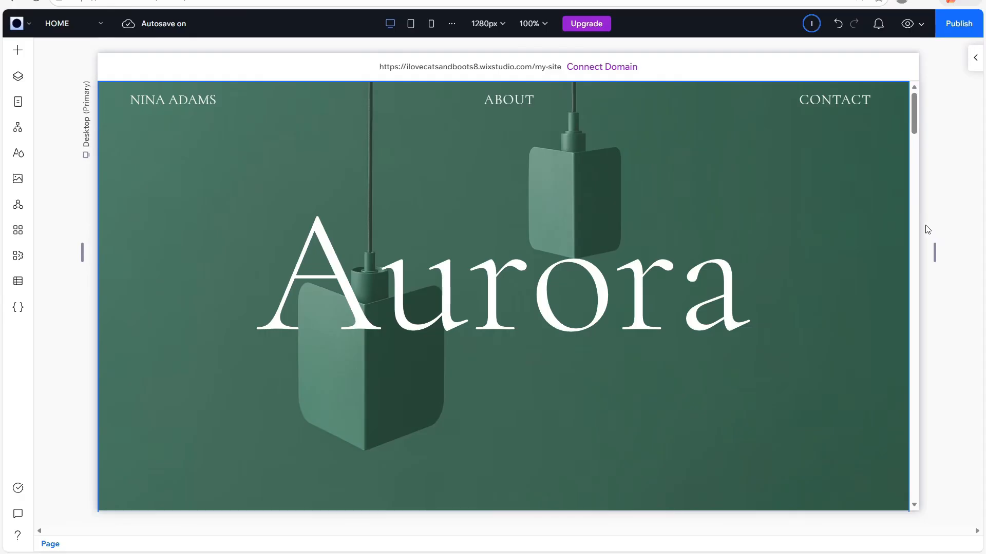
- In the Wix Studio site editor, add a blank section below the Aurora hero section and insert an Embed Code element in it
scroll(636, 227, "down", 3)
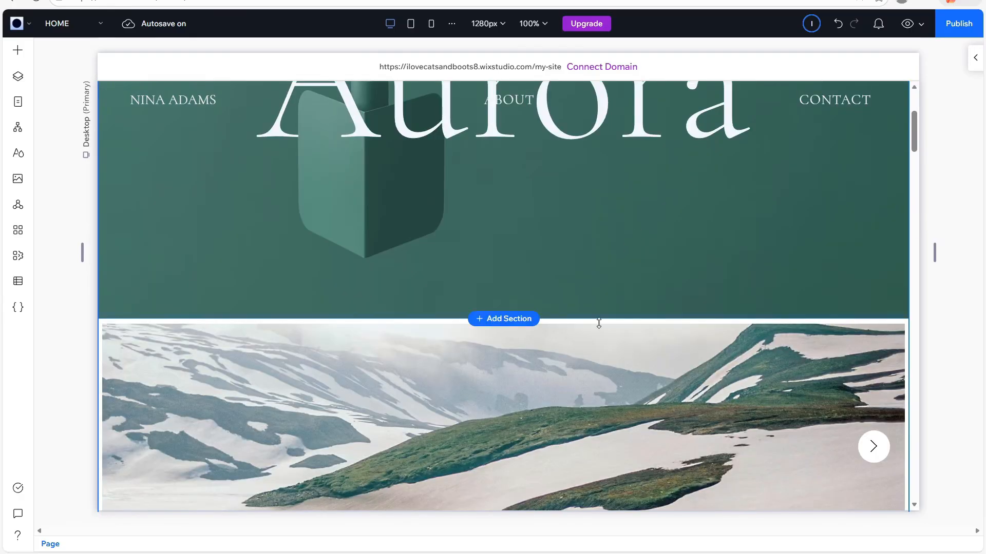
left_click(520, 319)
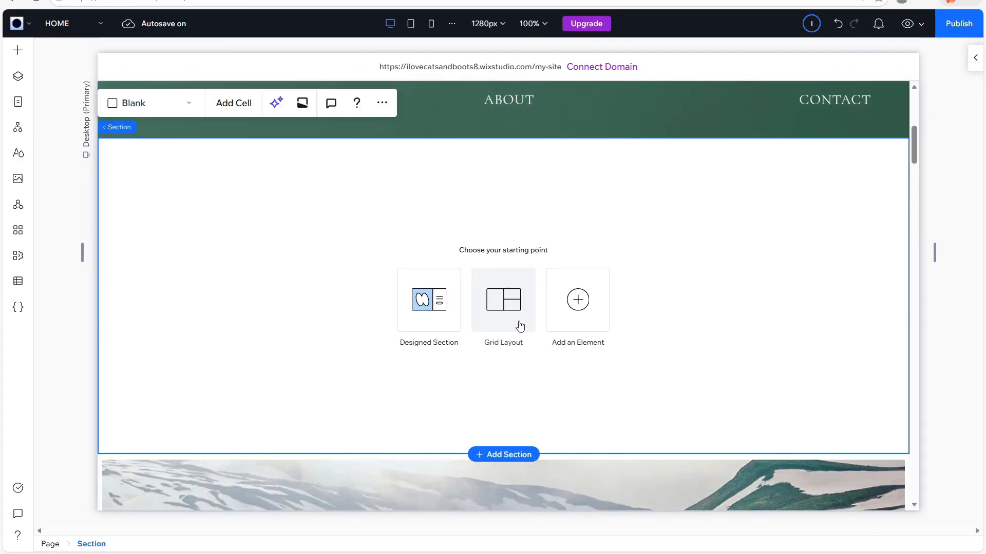
left_click(575, 303)
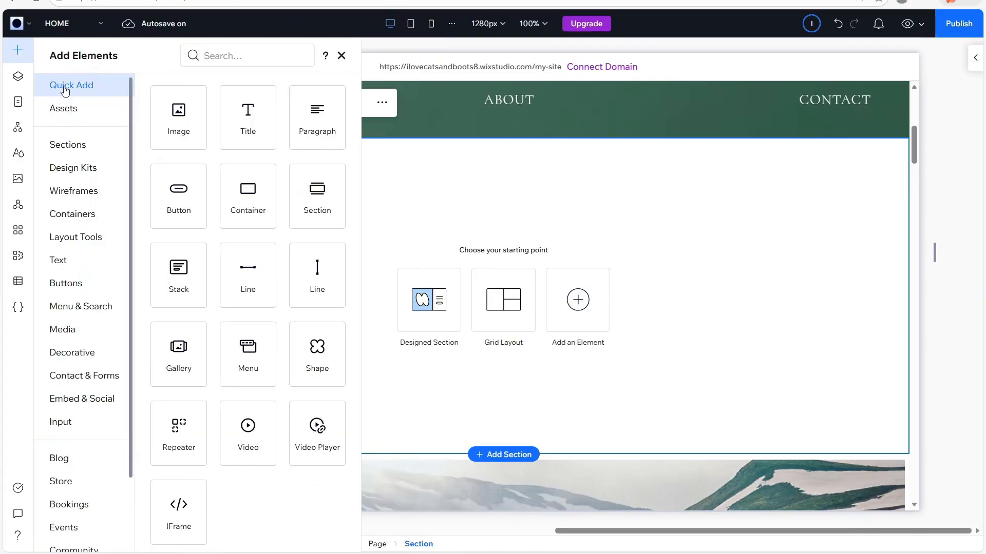
left_click(70, 399)
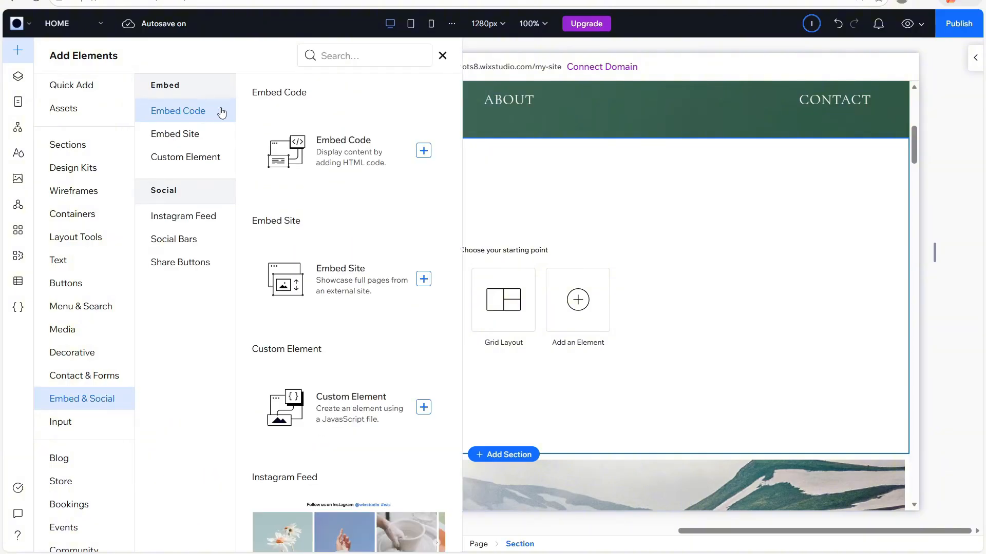
left_click(423, 151)
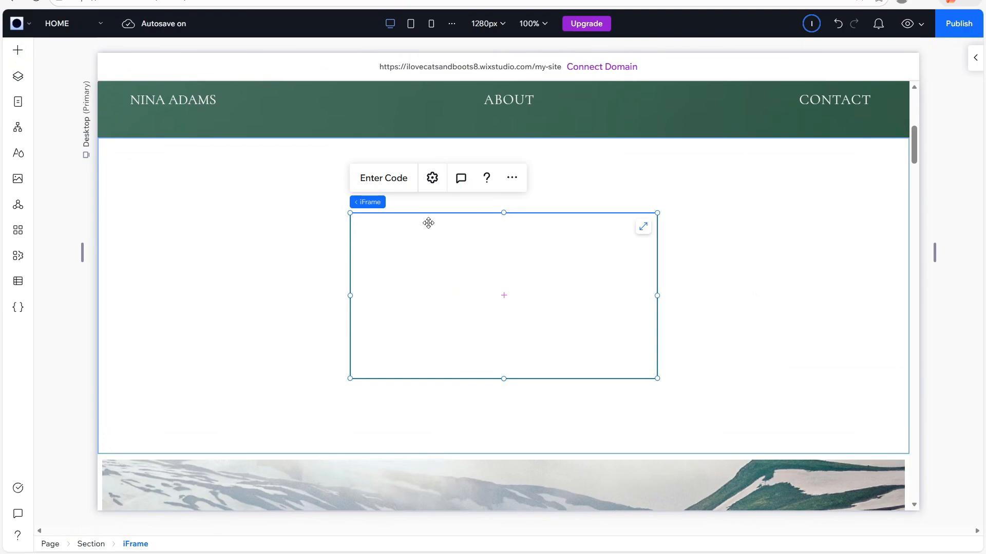
- Paste the copied Elfsight widget code into the iFrame's HTML settings and apply it
left_click(395, 178)
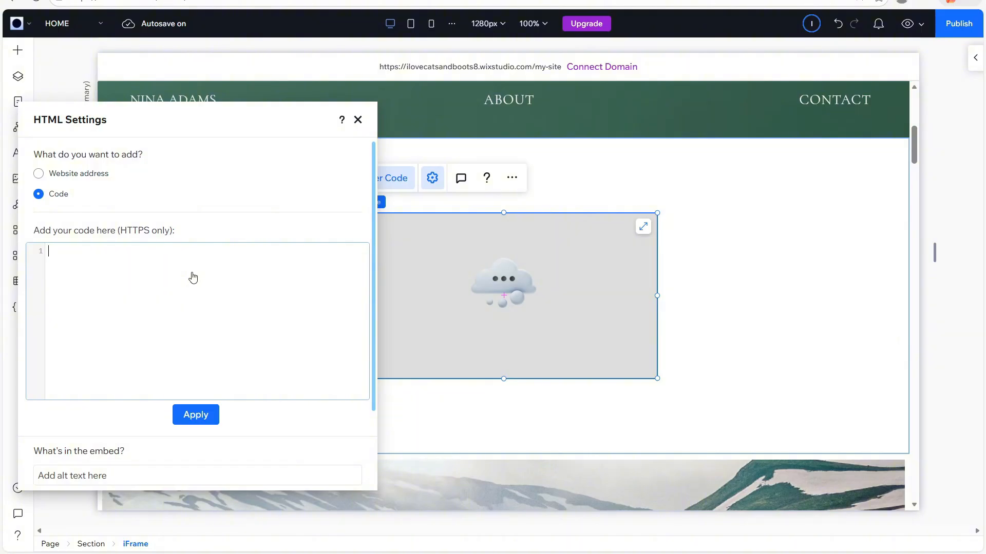
key("ctrl+v")
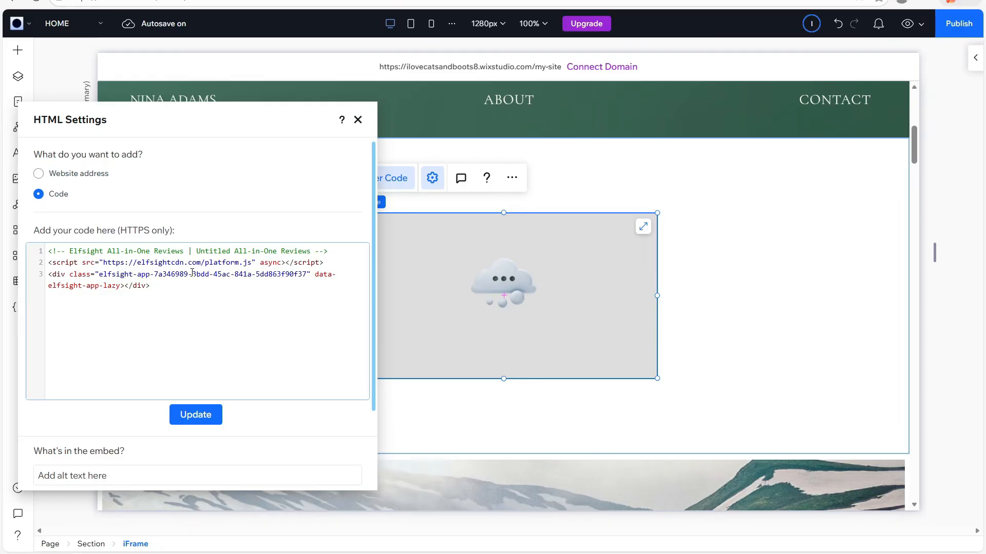
left_click(196, 413)
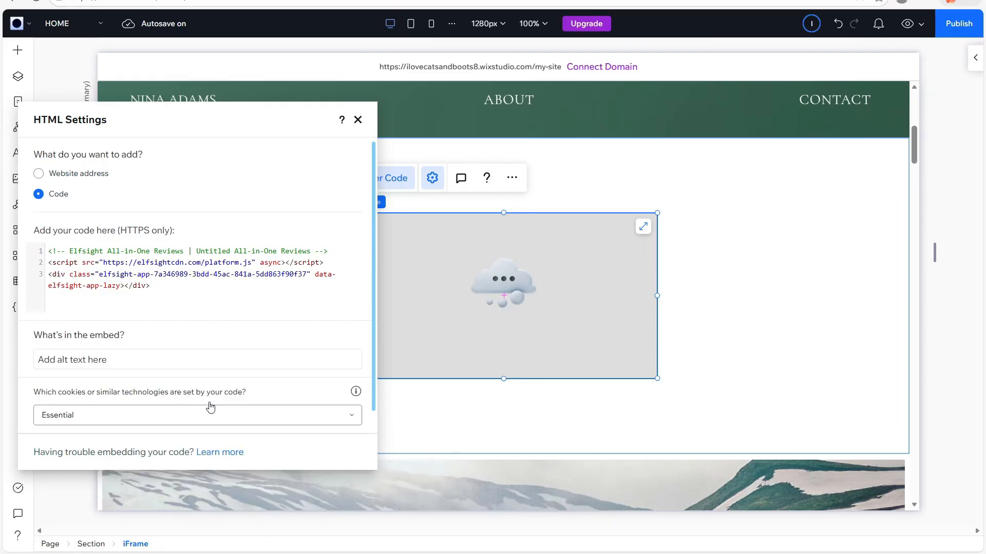
left_click(589, 324)
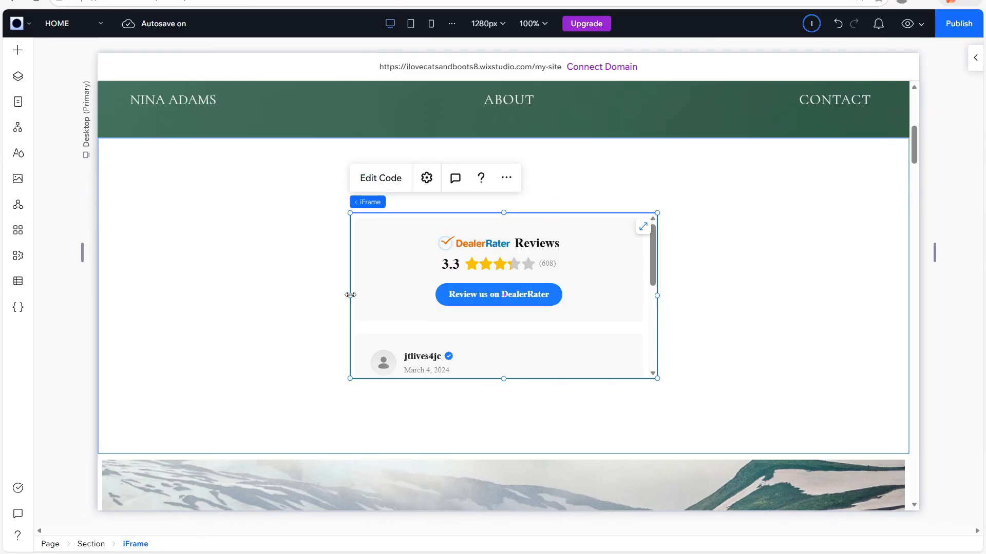
- Widen the reviews iFrame on both sides so it spans nearly the full width of the section
left_click_drag(350, 294, 117, 318)
left_click_drag(657, 295, 846, 299)
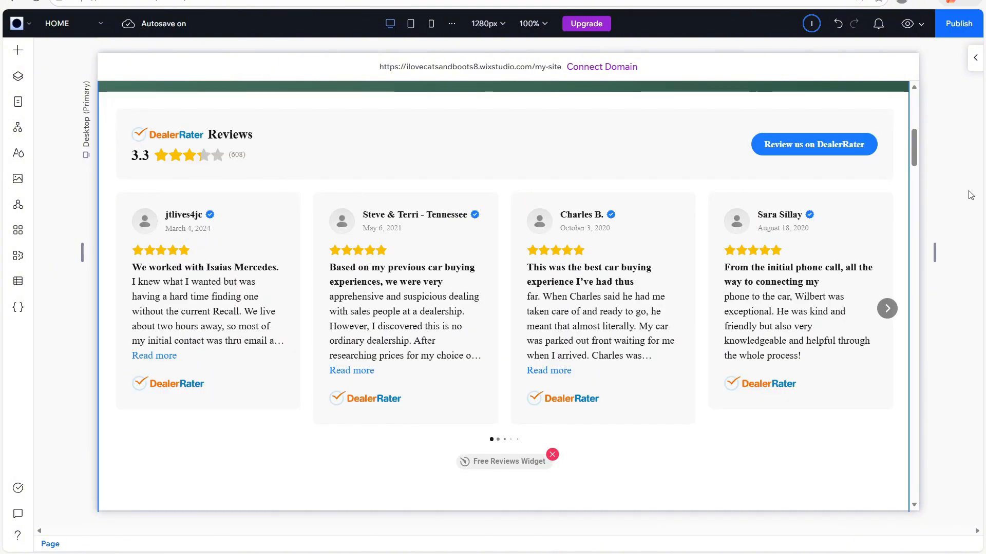
scroll(970, 195, "up", 1)
left_click_drag(915, 154, 919, 158)
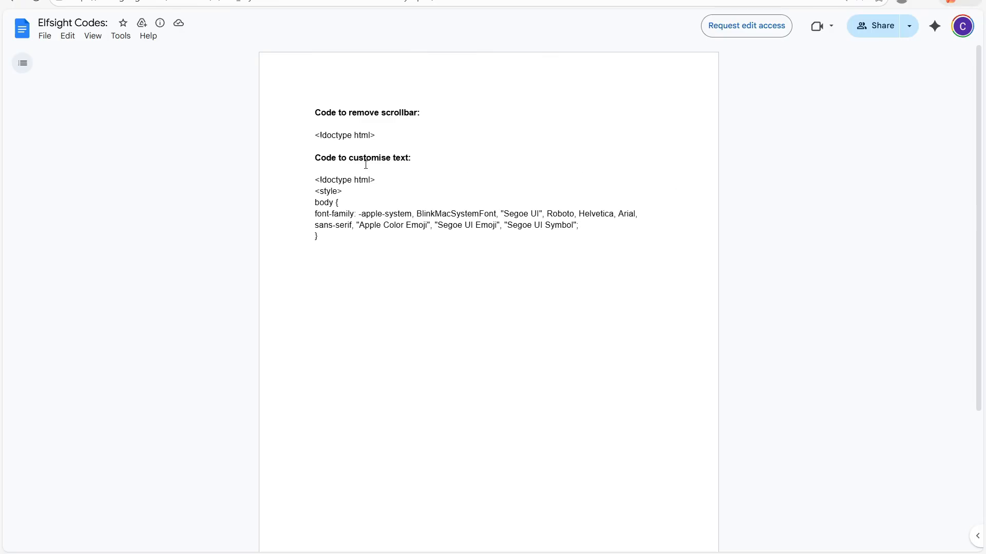
- Switch to the "Elfsight Codes:" Google Docs document and copy the full code for customising the text
left_click_drag(307, 181, 339, 233)
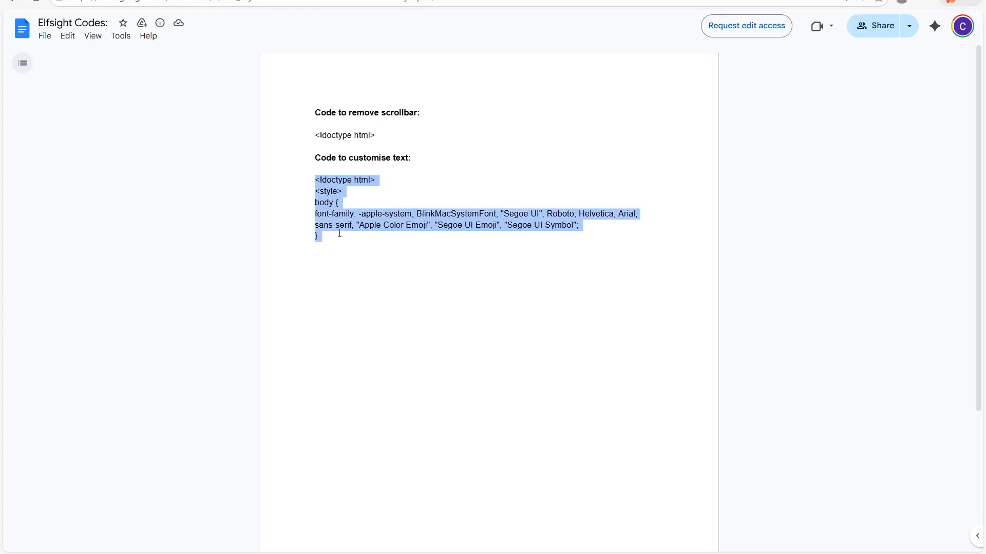
right_click(349, 226)
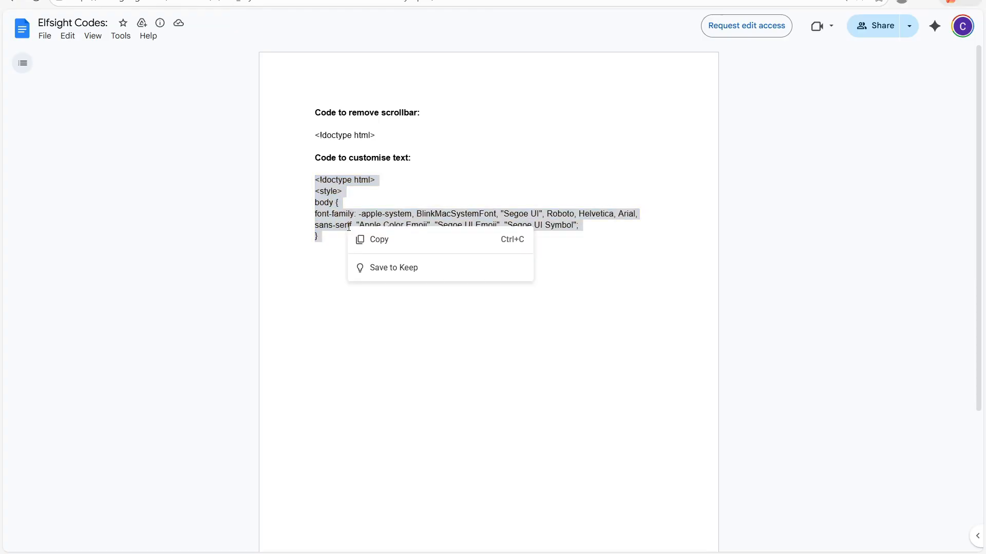
left_click(395, 241)
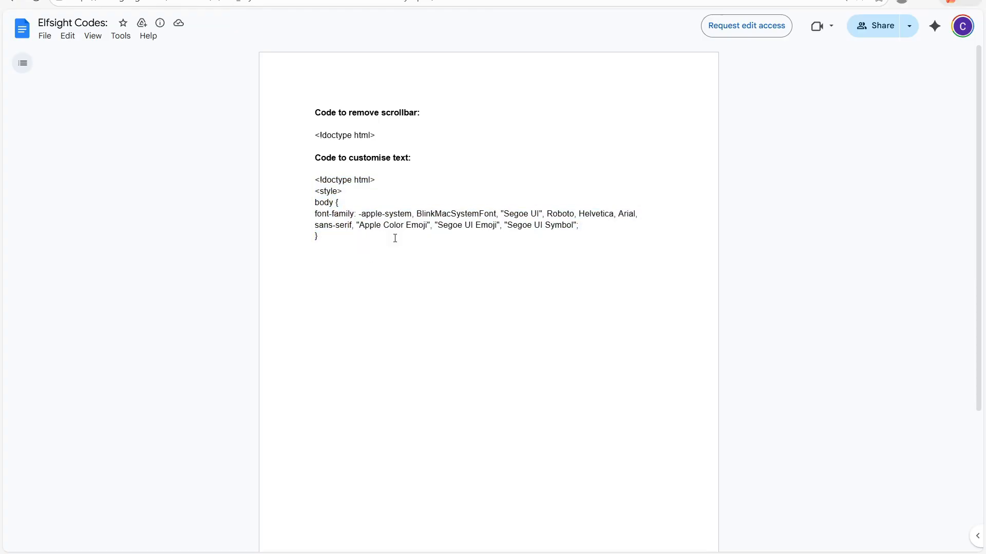
- Back in the Wix Studio editor, append the copied text-customising code after the widget code in the reviews iFrame's HTML settings and apply it
left_click(472, 0)
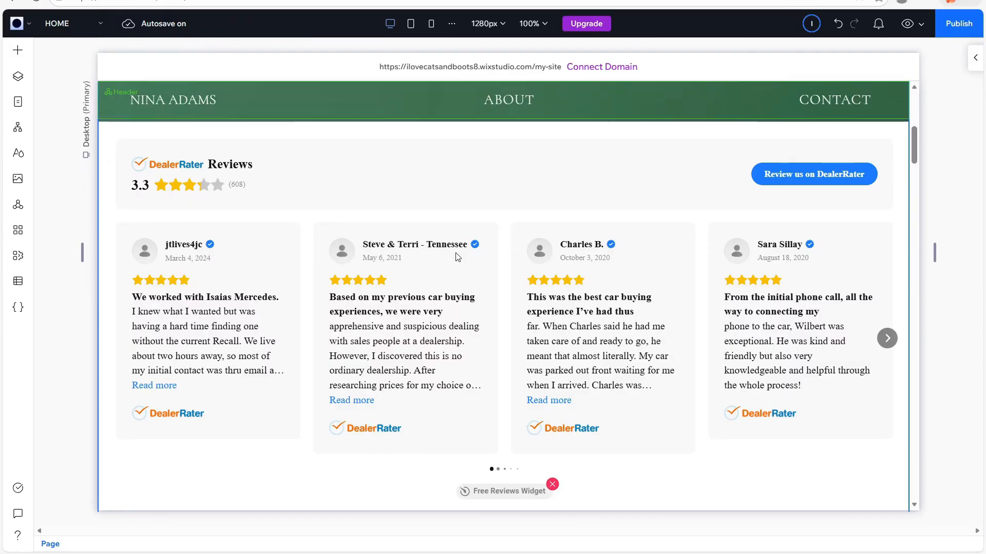
left_click(414, 305)
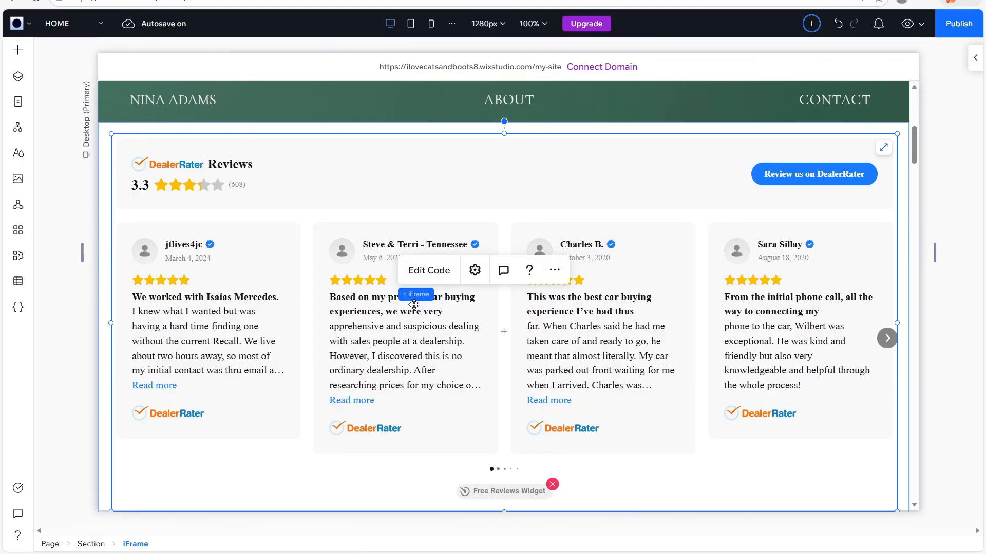
left_click(429, 271)
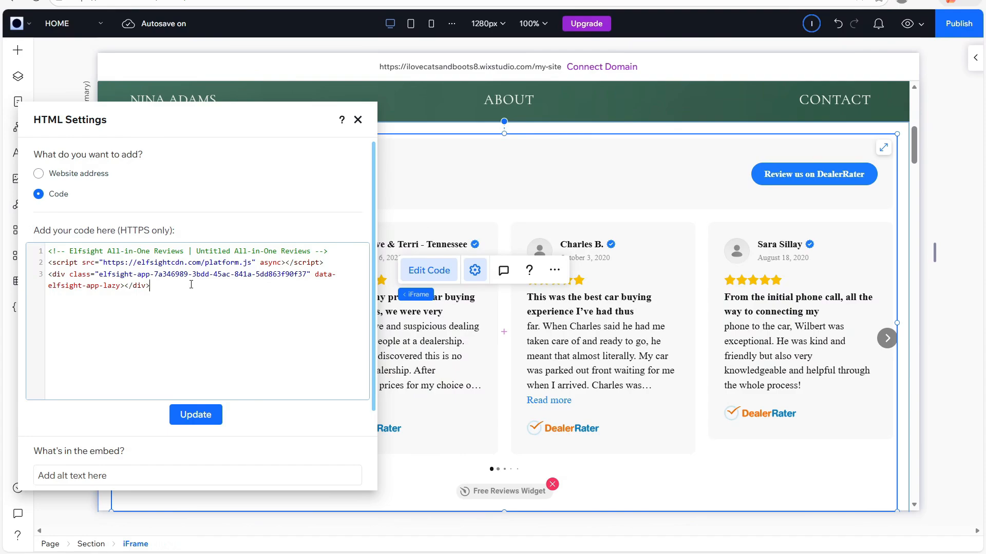
key("ctrl+v")
left_click_drag(95, 343, 100, 325)
left_click(101, 325)
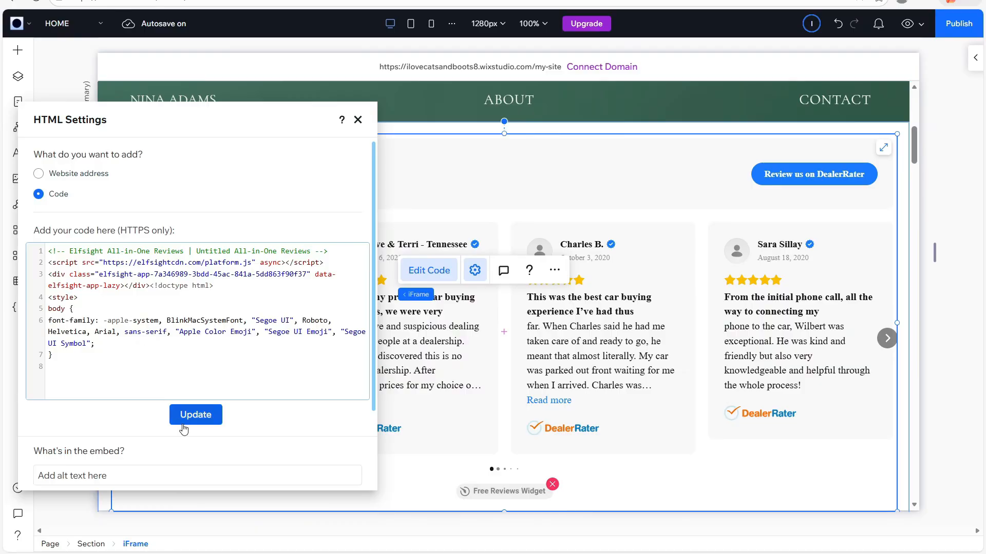
left_click(195, 415)
key("Escape")
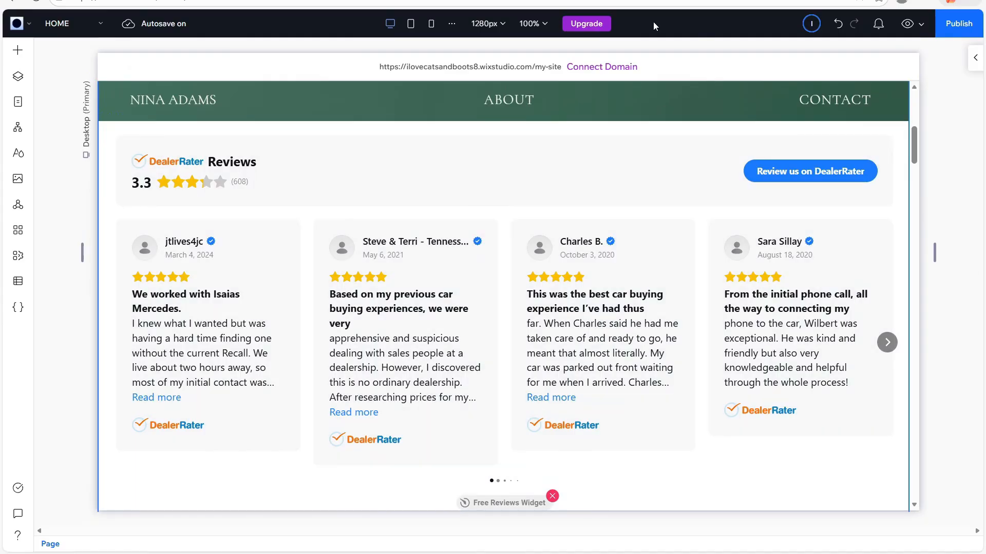
- Preview the desktop version of the site to check the embedded reviews widget
left_click(907, 24)
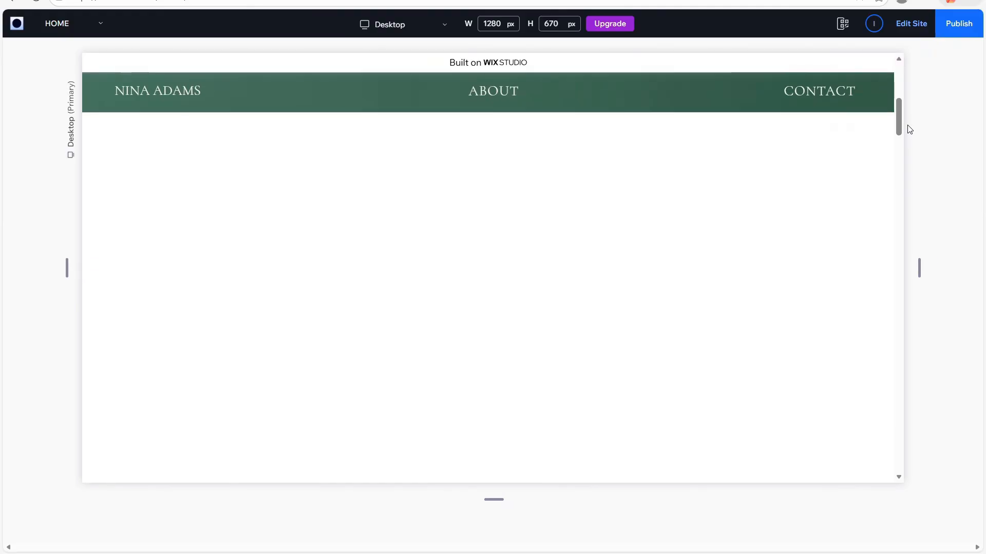